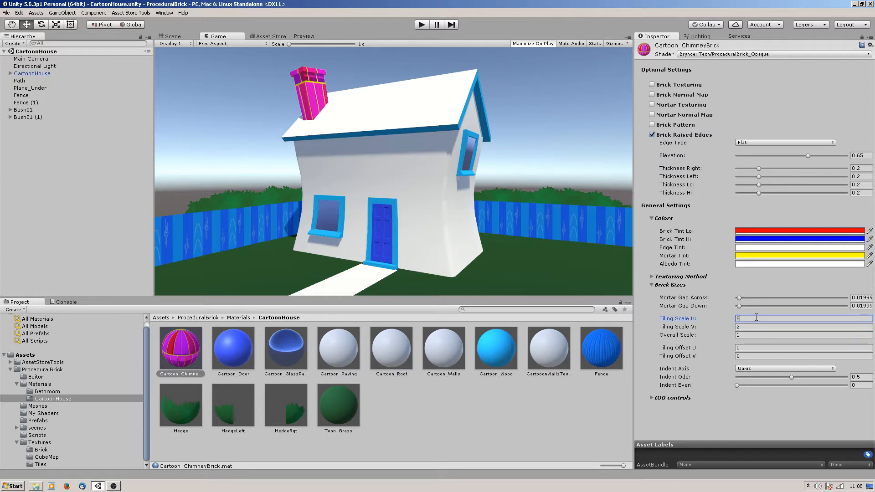
Set the chimney brick material's Tiling Scale V to 19 and its mortar gaps to about 0.062 across and 0.108 down.
drag(705, 327, 57, 340)
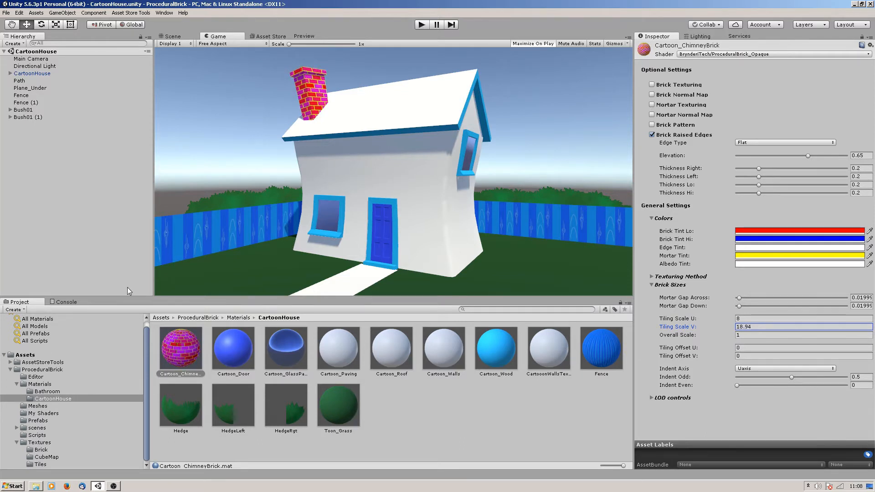
text(19)
drag(740, 298, 748, 305)
click(738, 305)
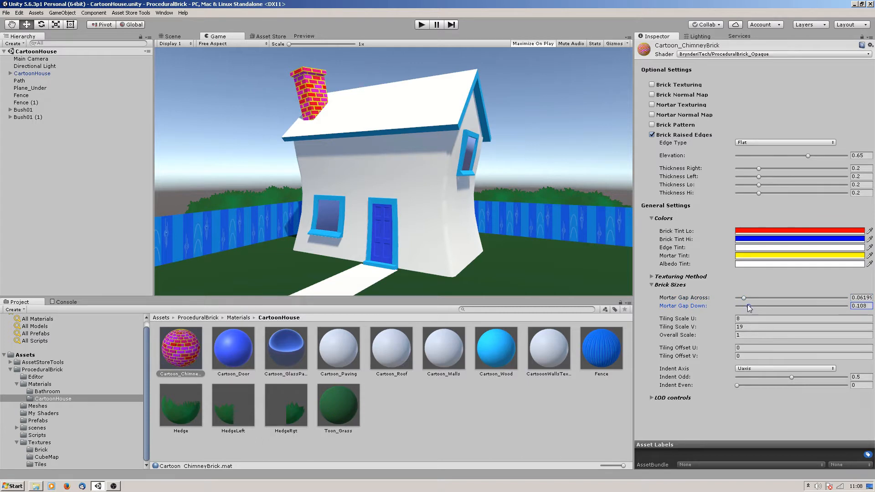
Set the chimney material's Mortar Tint to white and its Brick Tint Hi to the light red preset F28080FF.
click(762, 259)
mouse_move(74, 162)
mouse_down()
mouse_move(51, 173)
mouse_move(1, 132)
mouse_up()
click(318, 167)
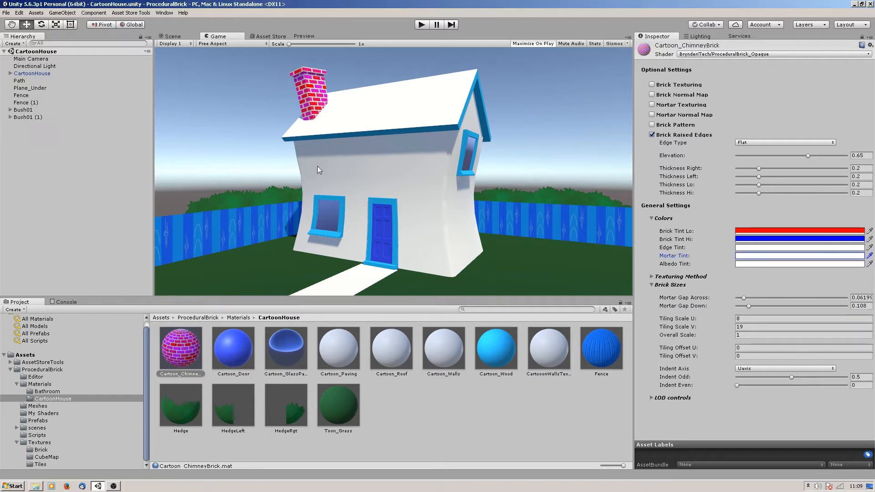
click(759, 231)
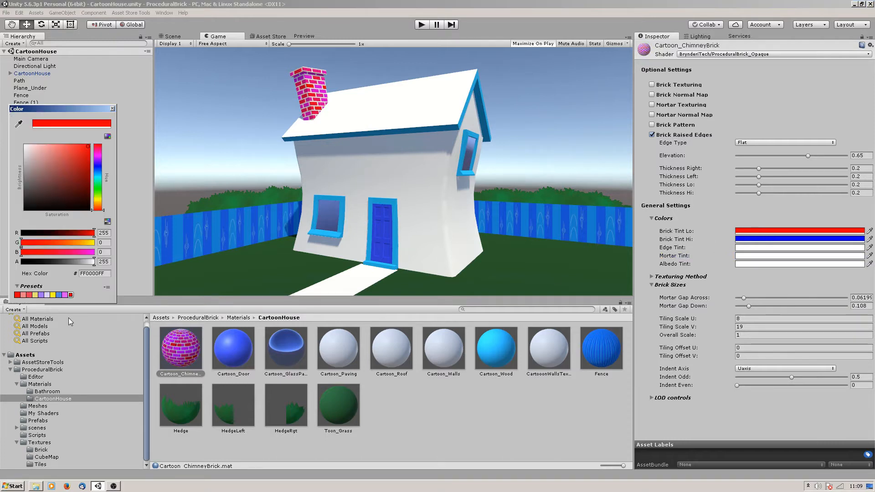
click(757, 240)
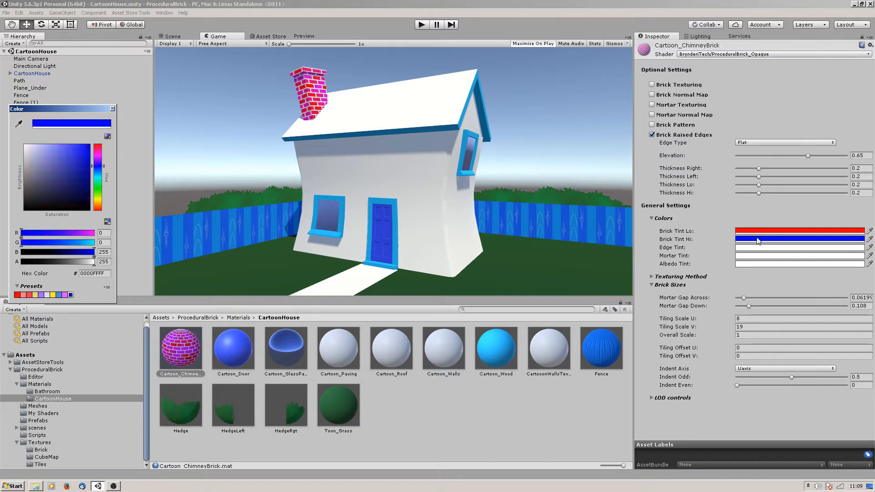
click(23, 296)
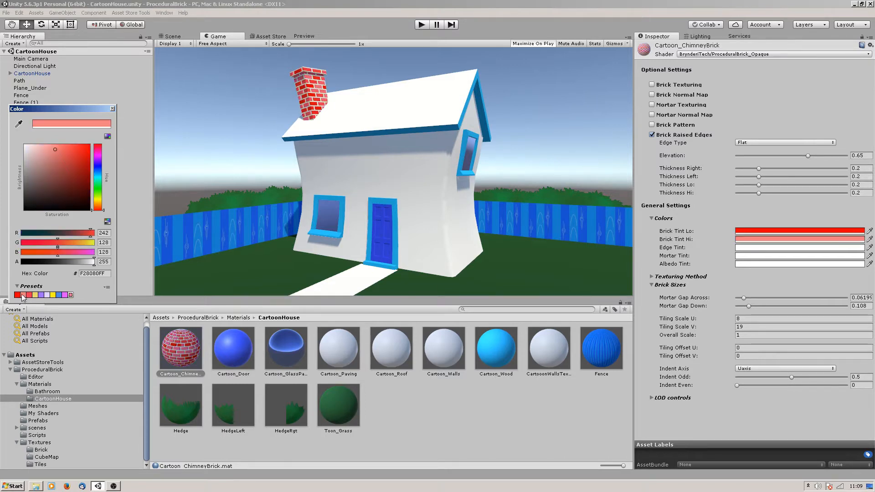
click(112, 110)
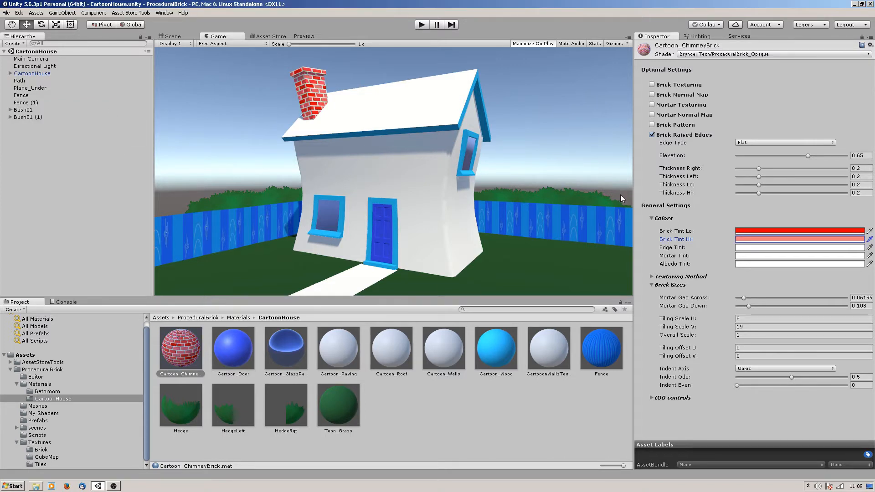
Examine the chimney close up in the Scene view, comparing it with Brick Raised Edges disabled and enabled.
click(171, 37)
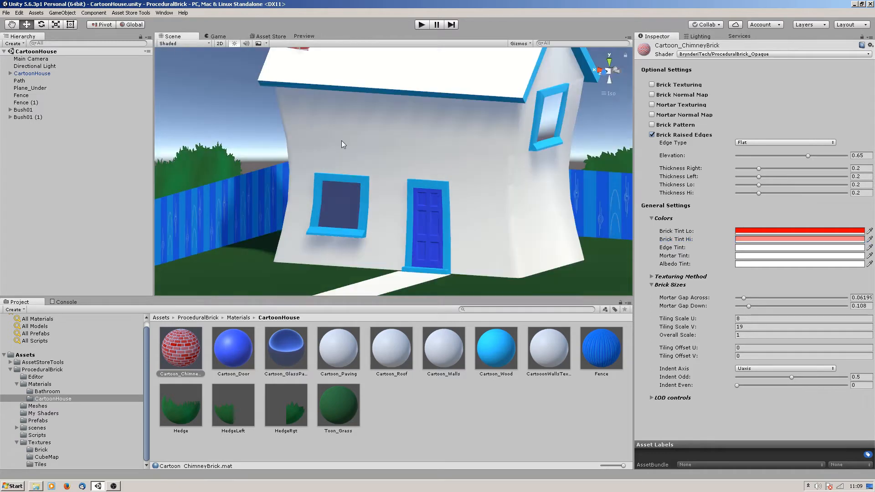
alt+middle_drag(381, 148, 433, 288)
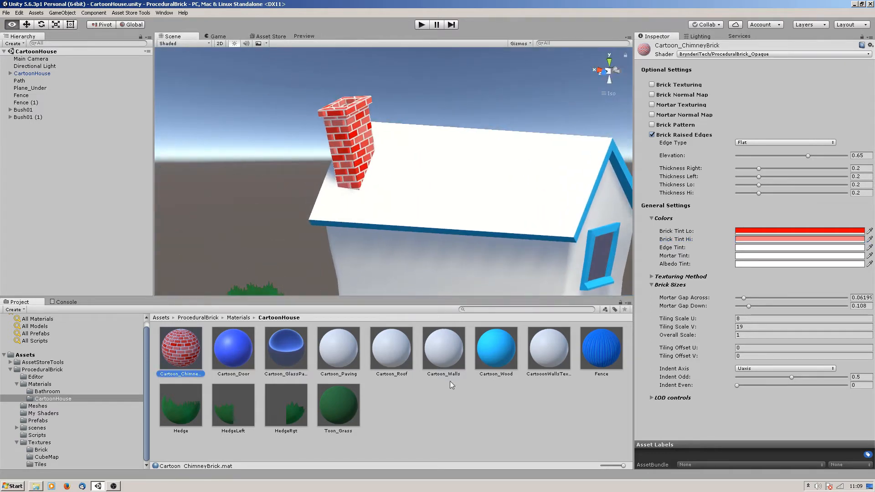
alt+drag(407, 242, 365, 166)
alt+middle_drag(366, 166, 413, 218)
alt+right_drag(327, 192, 537, 235)
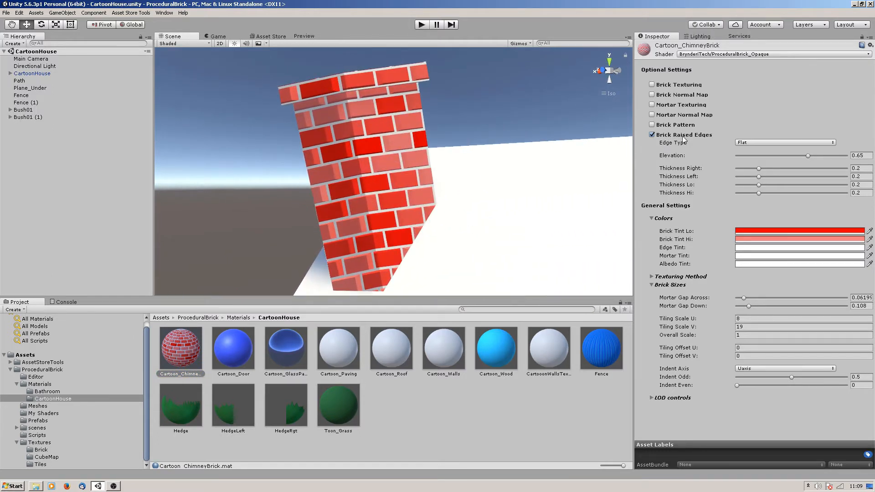
click(652, 135)
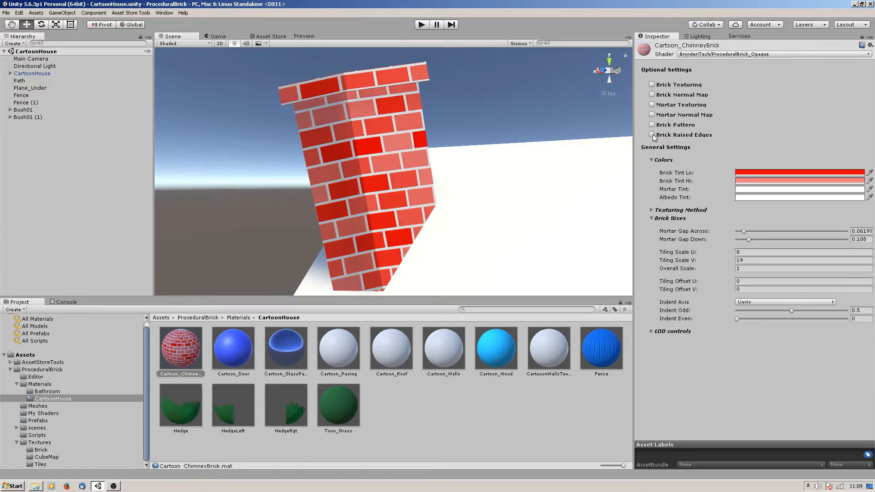
click(652, 134)
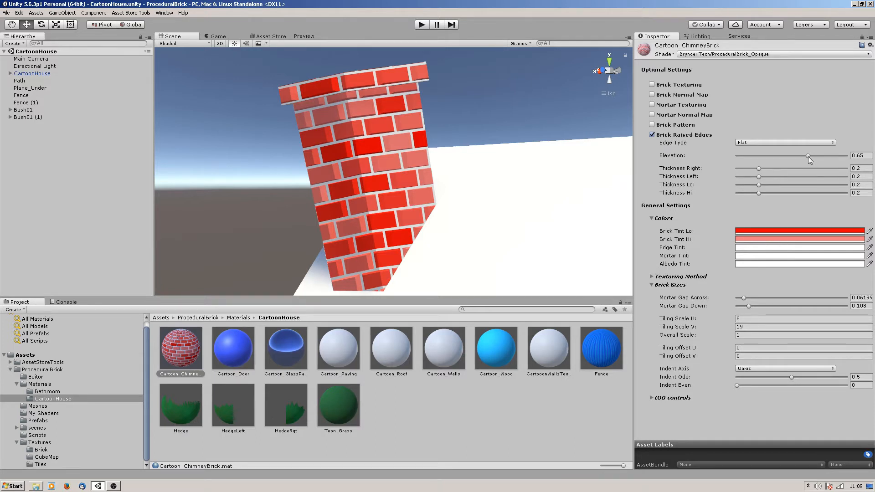
Set the chimney bricks' raised-edge Elevation to 1 and Thickness to about 0.166 right, 0.167 left, 0.367 Lo and 0.396 Hi.
drag(809, 157, 752, 160)
text(1)
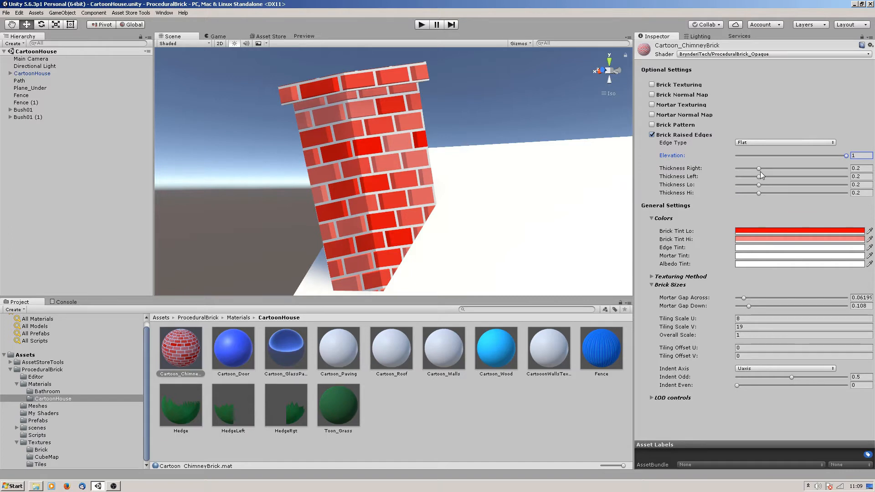
mouse_move(758, 168)
mouse_down()
mouse_move(751, 193)
mouse_move(806, 193)
mouse_move(781, 194)
mouse_move(756, 178)
mouse_up()
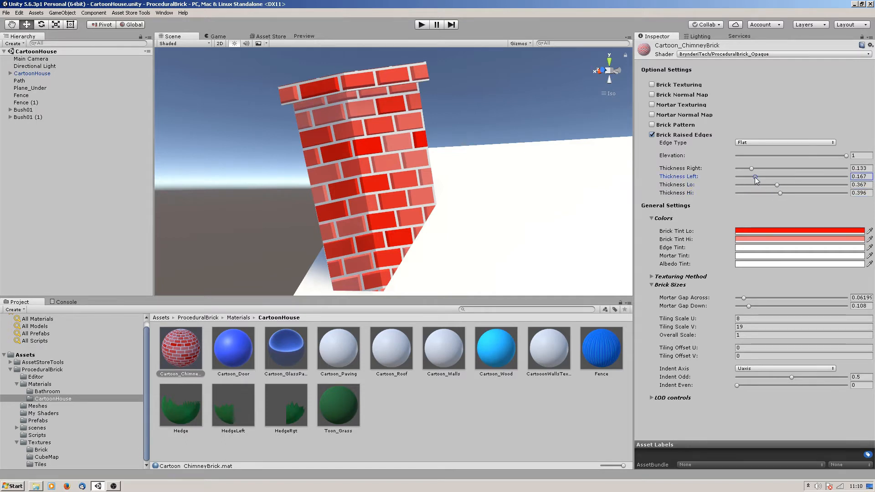
click(754, 168)
Assign the BrynderiTech ProceduralBrick_Opaque shader to the Cartoon_Roof material.
scroll(497, 150, down, 2)
scroll(497, 149, down, 3)
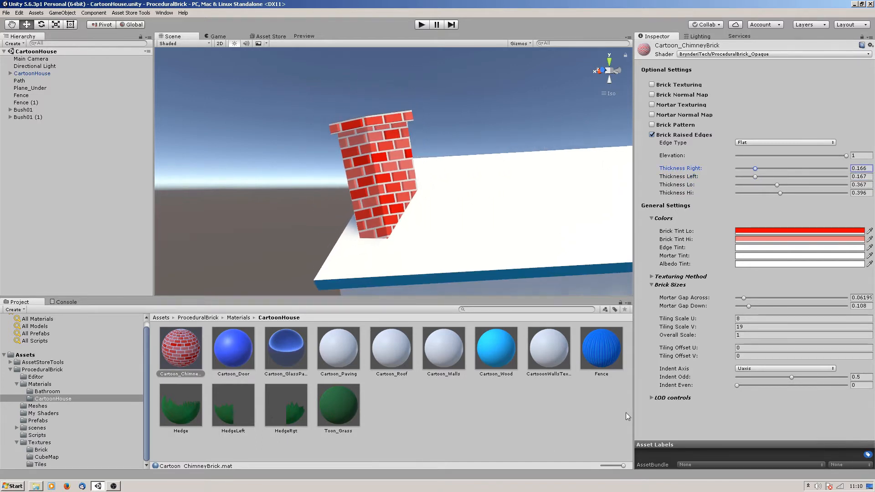
click(389, 350)
click(713, 53)
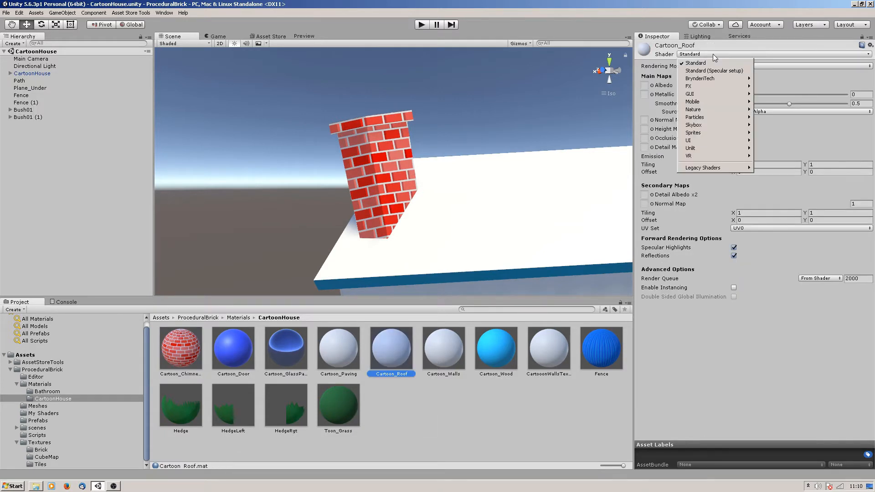
mouse_move(713, 81)
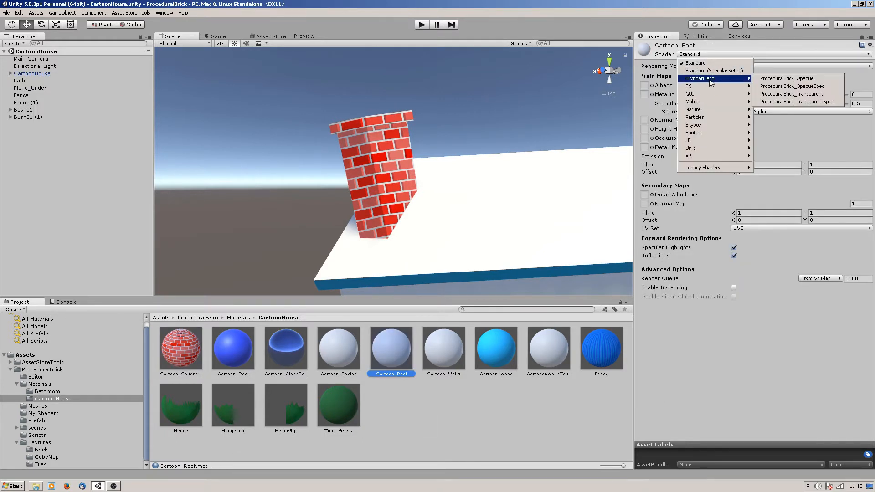
click(801, 79)
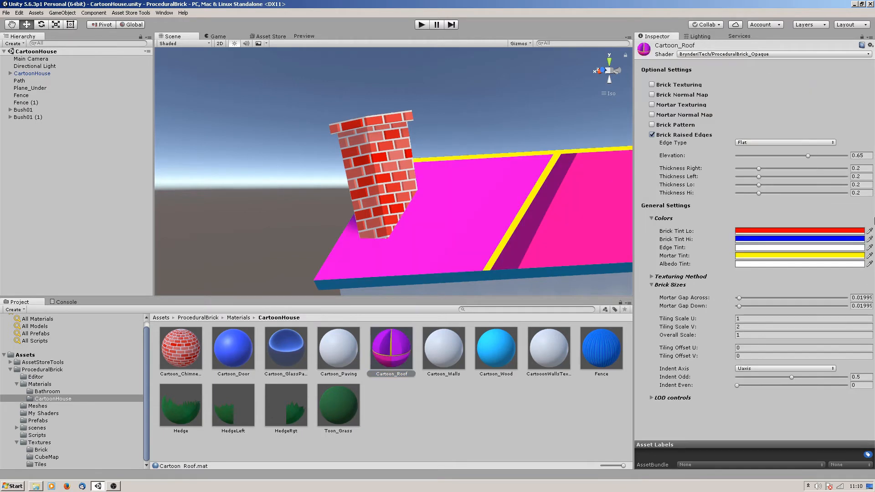
Set the roof material's Brick Tint Lo to the purple preset A26DFFFF and Brick Tint Hi to the pale lavender preset.
alt+drag(430, 151, 474, 184)
alt+drag(492, 224, 486, 203)
alt+right_drag(486, 204, 476, 150)
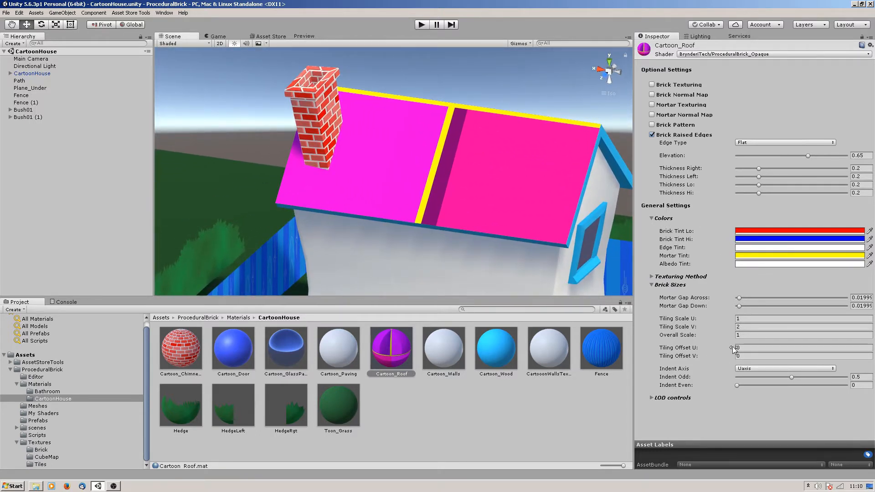
click(747, 231)
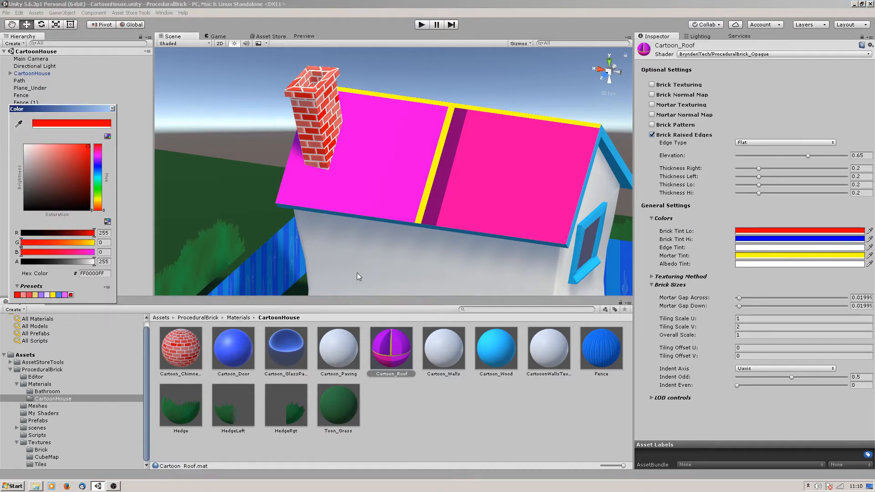
click(42, 296)
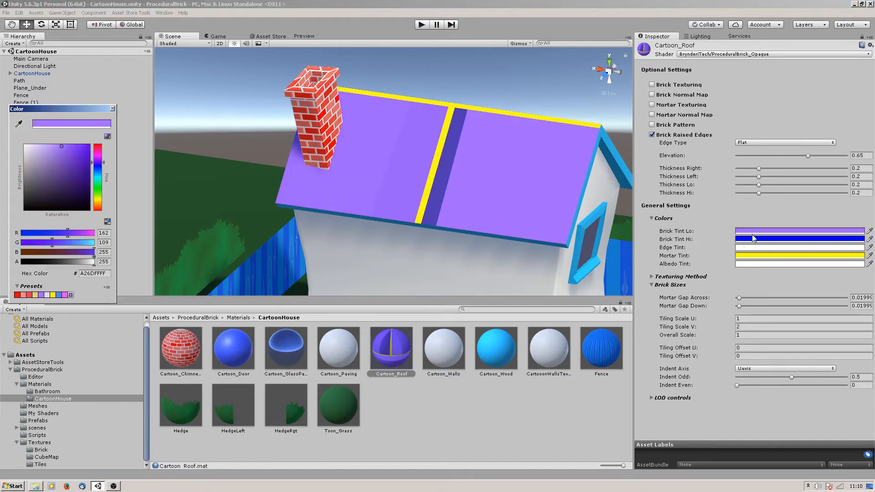
click(766, 239)
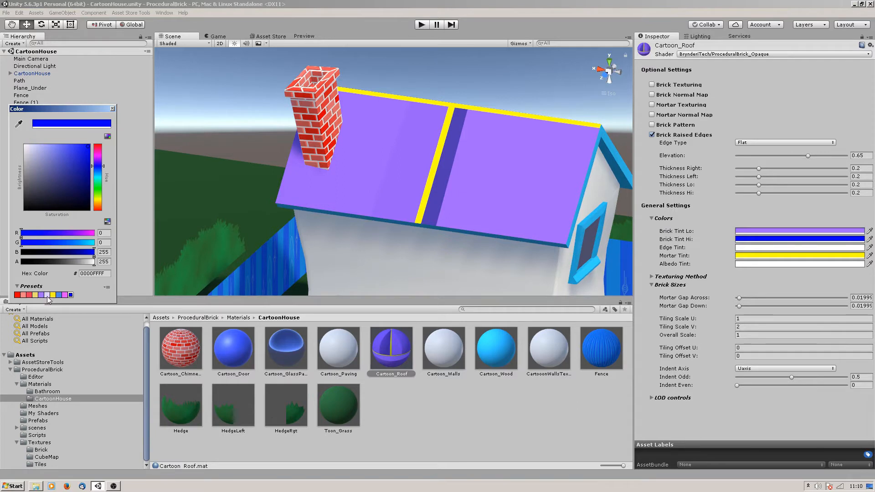
click(48, 295)
Set the roof material's Mortar Tint to white.
click(776, 255)
drag(32, 153, 25, 146)
click(112, 109)
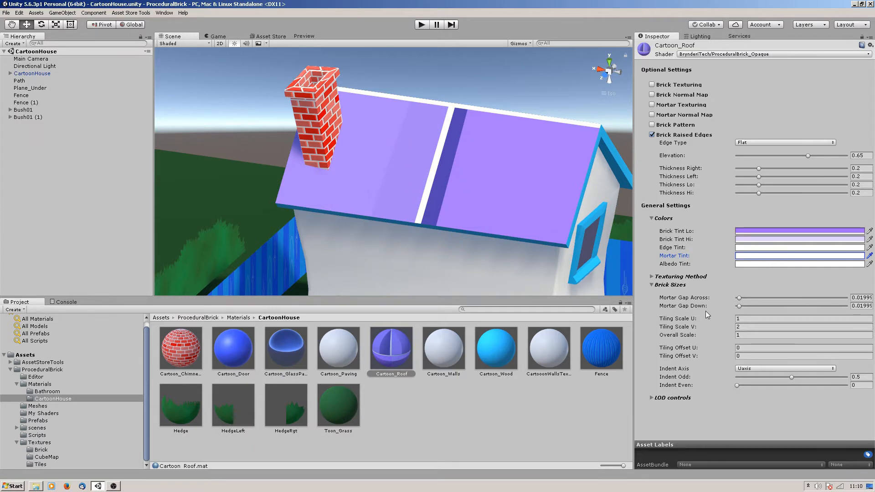
Reduce both of the roof material's mortar gaps to 0 and set its Mortar Tint to the purple preset A26DFFFF.
drag(738, 299, 712, 307)
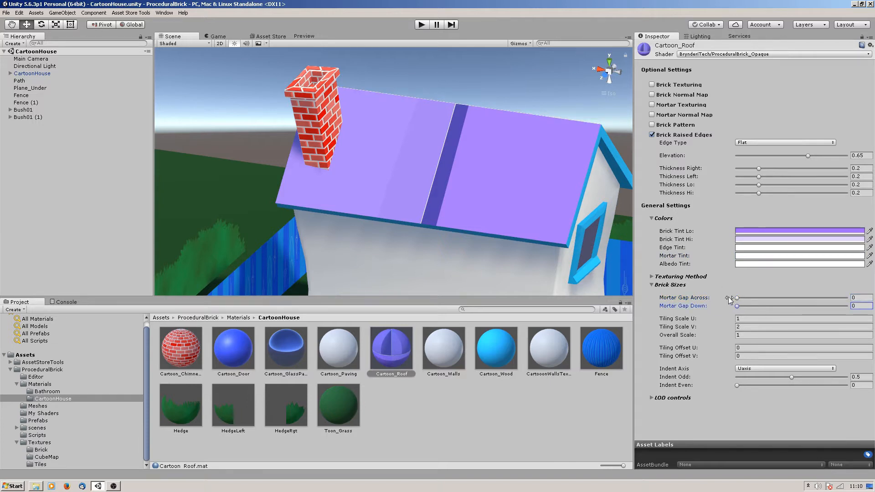
click(750, 260)
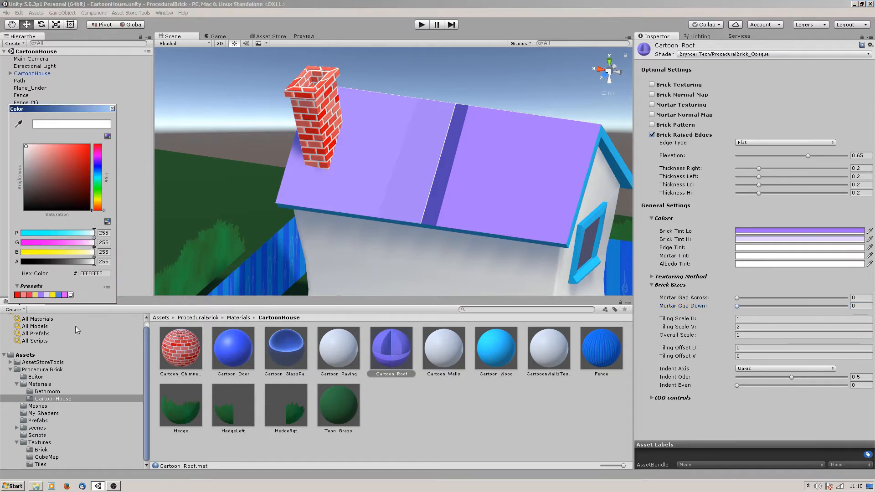
click(42, 295)
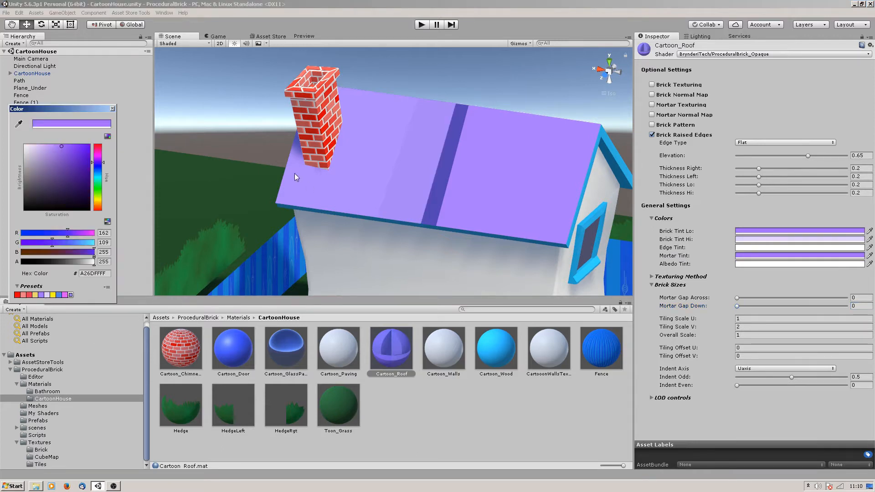
click(113, 109)
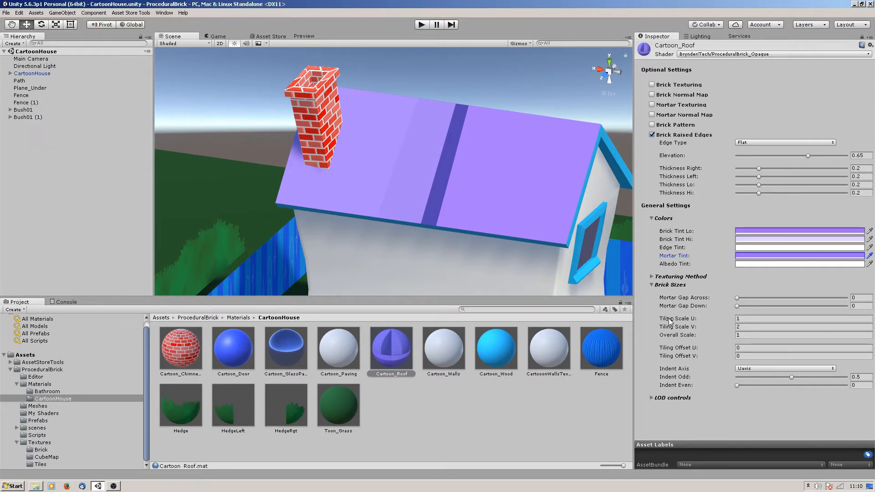
Set the roof material's Tiling Scale U to 10 and Tiling Scale V to 12.
drag(670, 321, 772, 324)
click(756, 319)
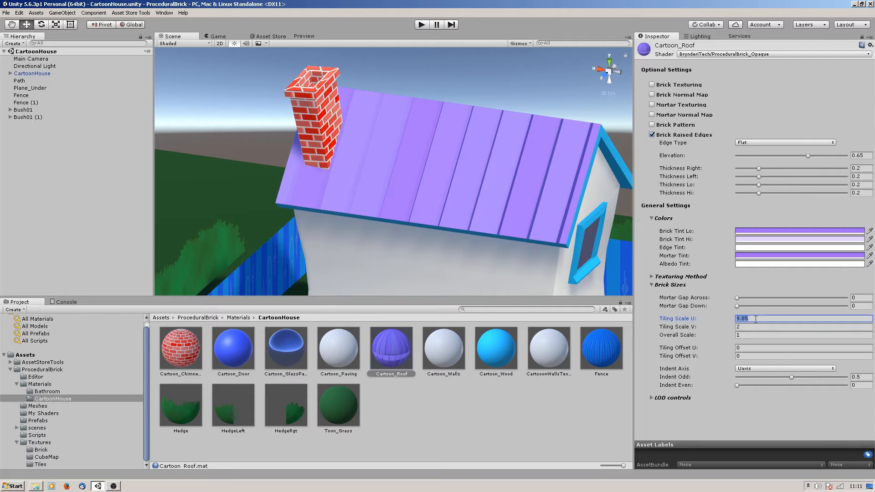
text(10)
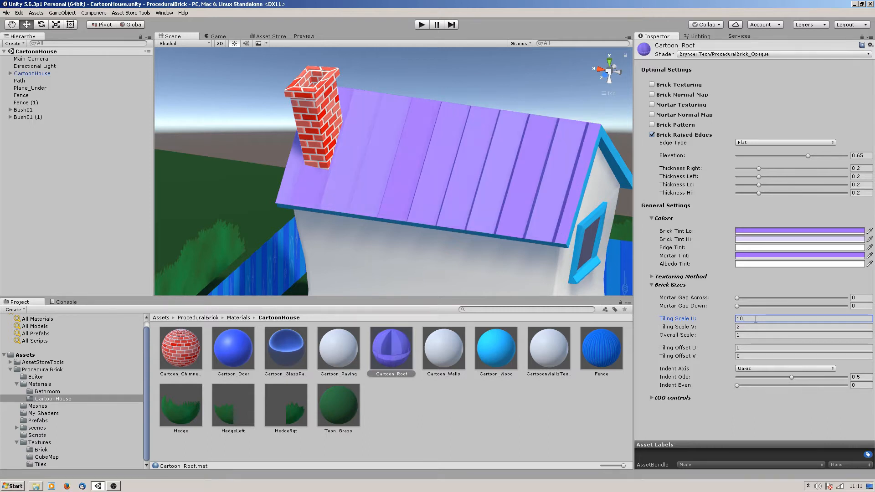
drag(686, 327, 839, 317)
double_click(756, 328)
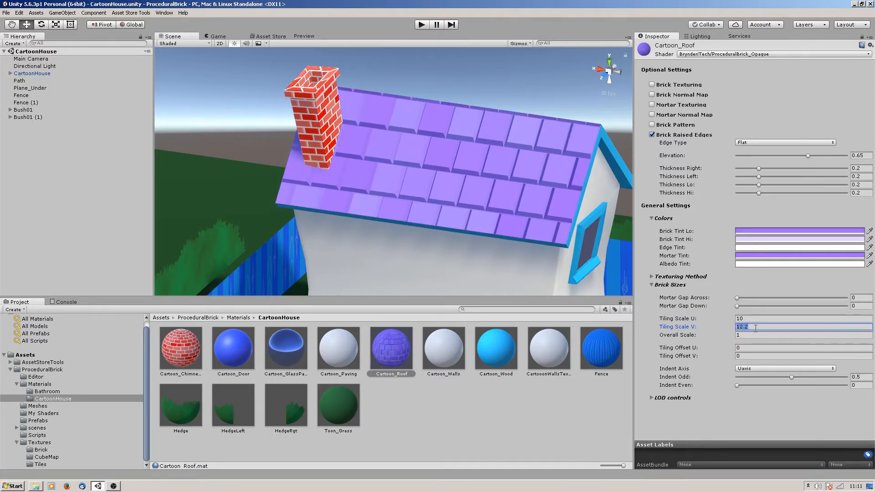
key(BackSpace)
key(BackSpace)
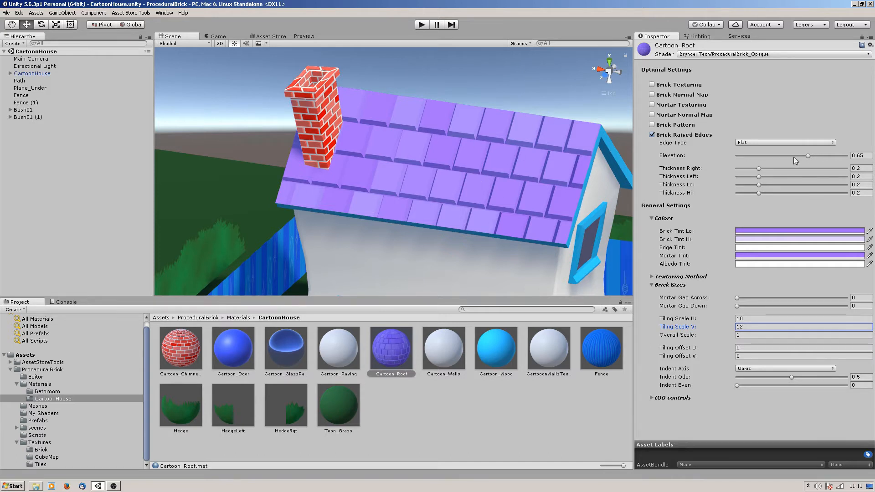
Set the roof tiles' raised-edge Elevation to 1 and Thickness to about 0.075 right, 0.071 left, 0 Lo and 0.108 Hi.
drag(808, 155, 846, 152)
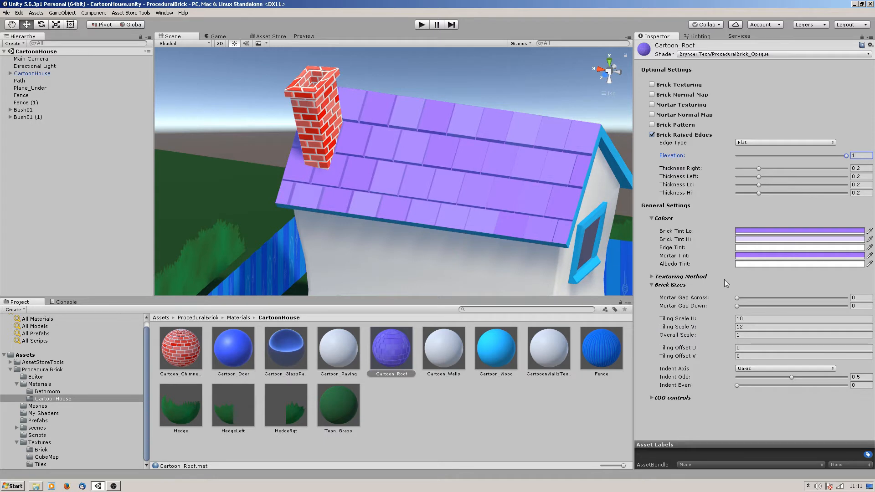
drag(760, 168, 746, 174)
click(746, 177)
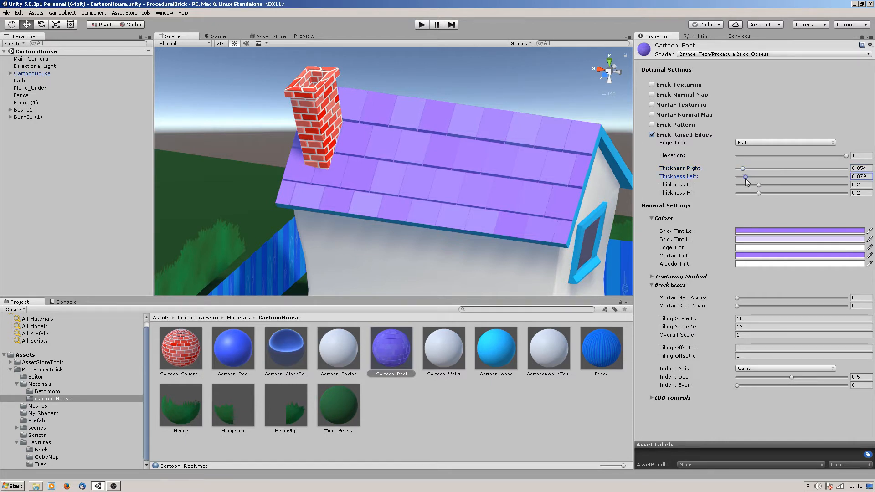
mouse_move(745, 180)
mouse_down()
mouse_move(757, 184)
mouse_move(754, 193)
mouse_move(775, 191)
mouse_move(710, 194)
mouse_move(763, 192)
mouse_move(746, 168)
mouse_up()
click(745, 176)
right_drag(517, 213, 503, 184)
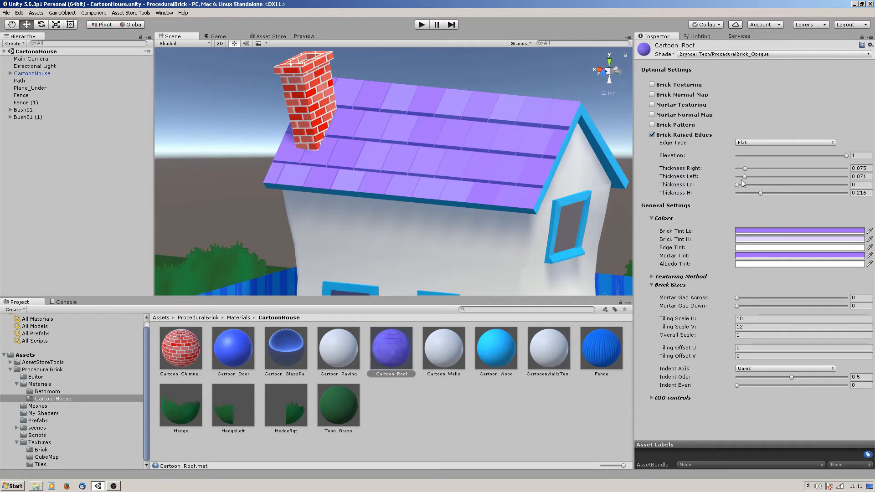
drag(759, 193, 748, 195)
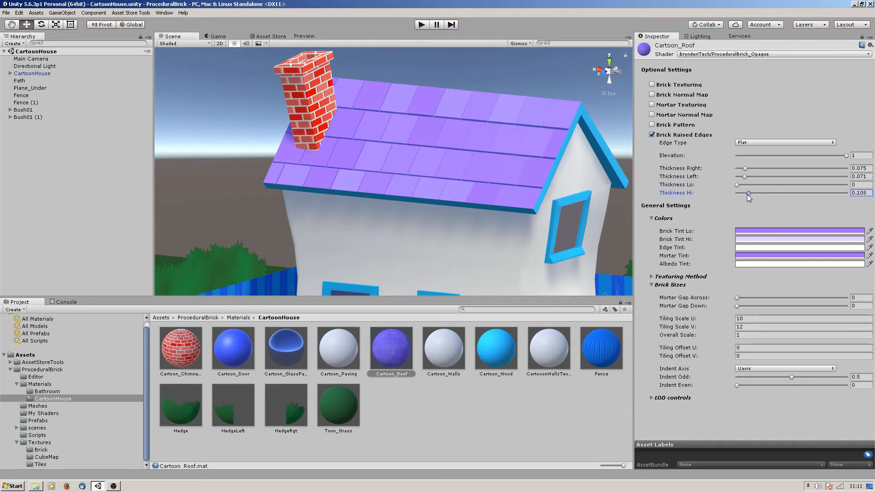
Assign the ProceduralBrick_Opaque shader to the Cartoon_Walls material.
scroll(407, 149, down, 2)
alt+right_drag(407, 148, 361, 177)
alt+drag(371, 239, 384, 220)
alt+right_drag(385, 221, 574, 270)
alt+drag(387, 181, 396, 188)
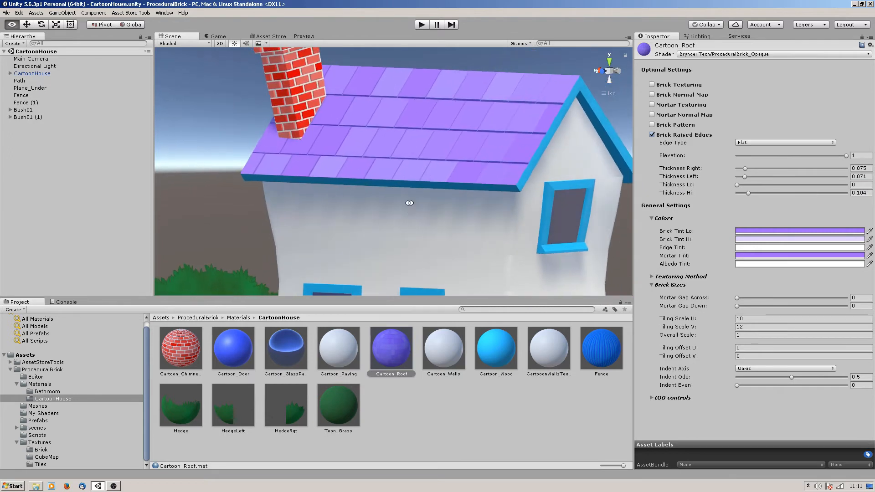
middle_drag(409, 203, 379, 128)
click(442, 350)
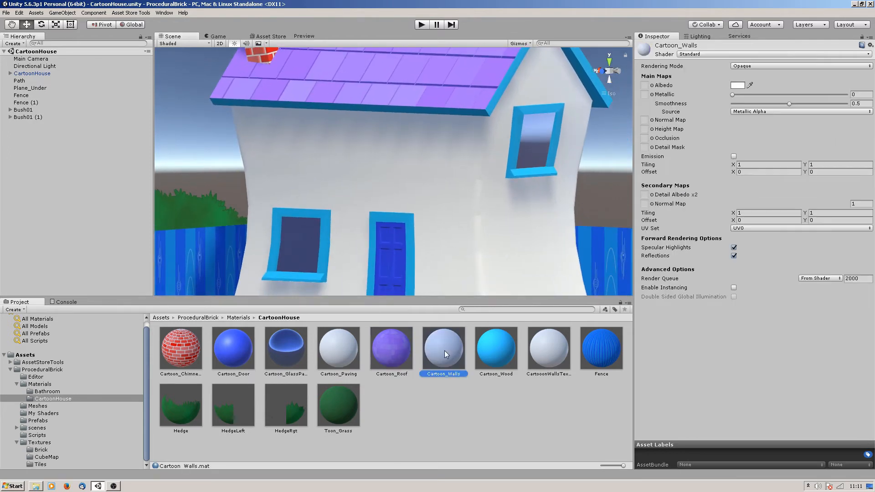
click(710, 52)
mouse_move(731, 82)
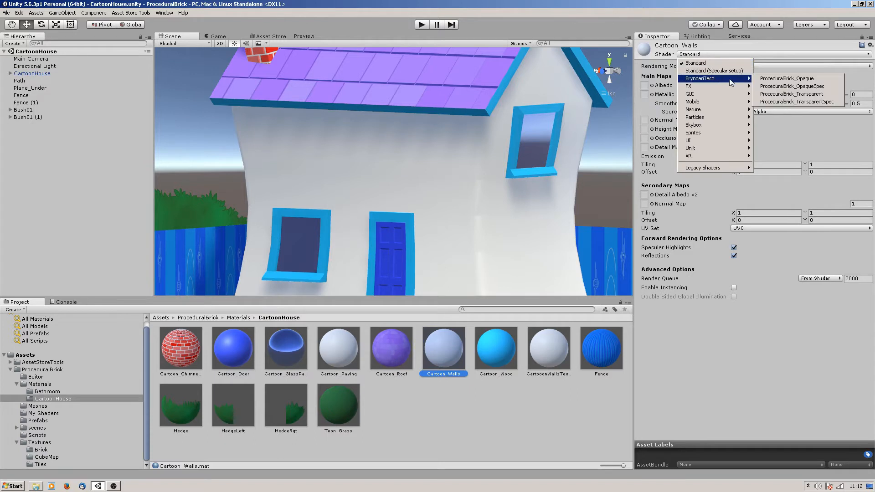
click(792, 79)
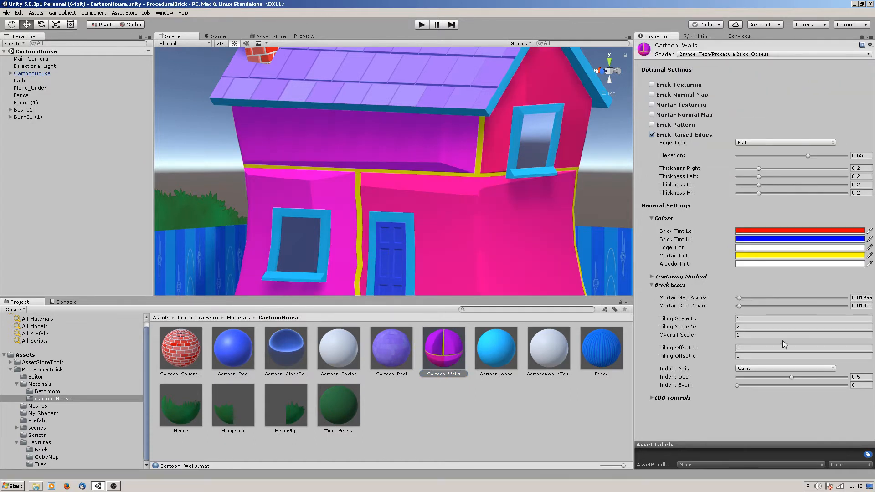
Set the walls material's Tiling Scale U to 8 and Tiling Scale V to 19.
drag(671, 318, 757, 321)
click(758, 321)
text(8)
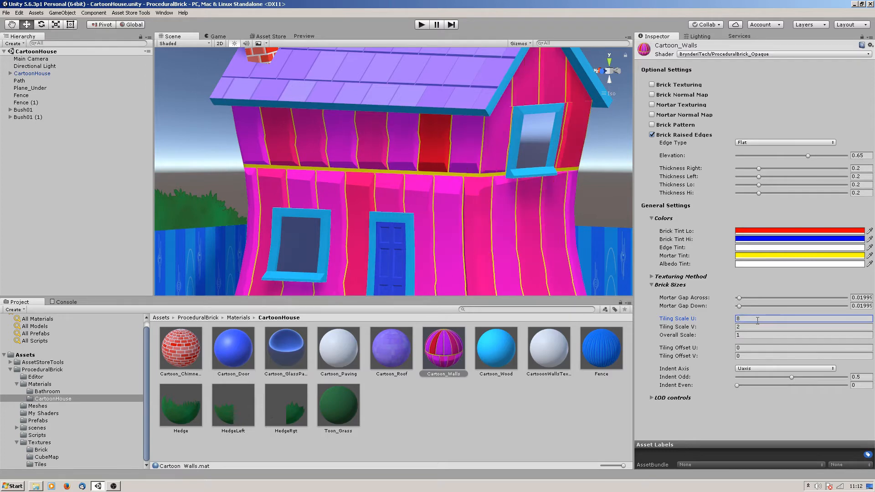
drag(665, 327, 61, 308)
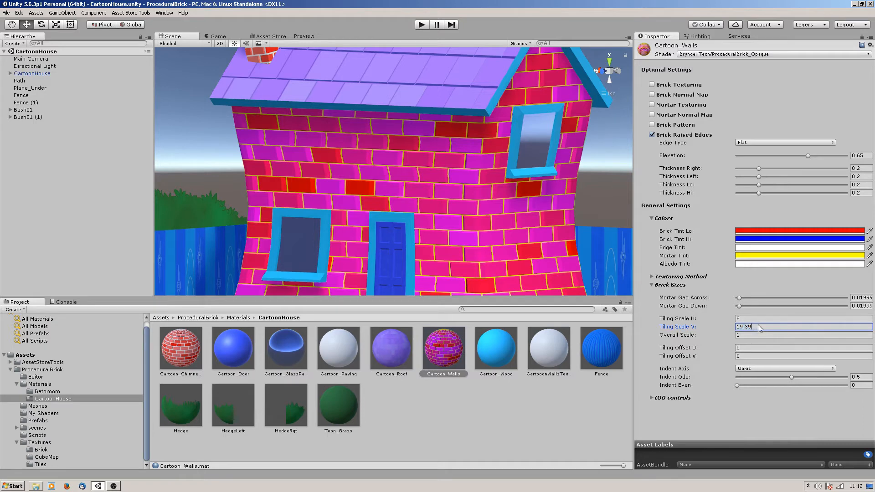
key(BackSpace)
key(BackSpace)
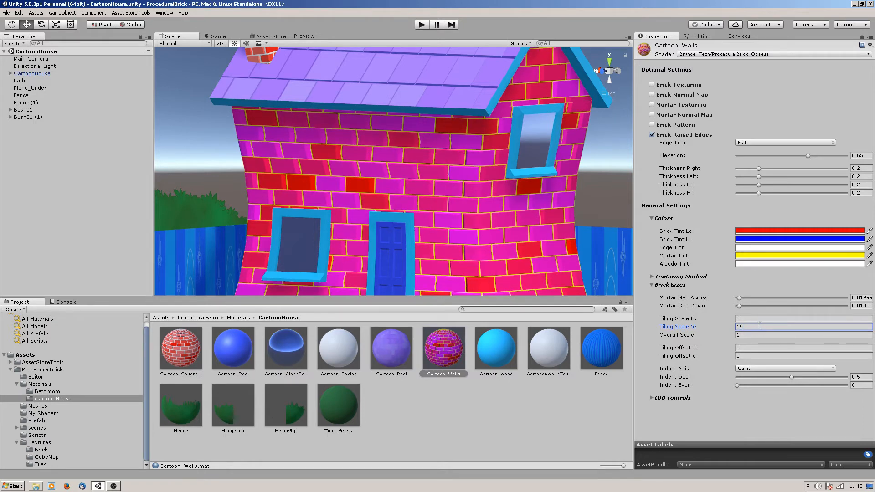
Set the walls material's Brick Tint Lo to the light red preset and Brick Tint Hi to the yellow preset E8DB6CFF.
click(754, 231)
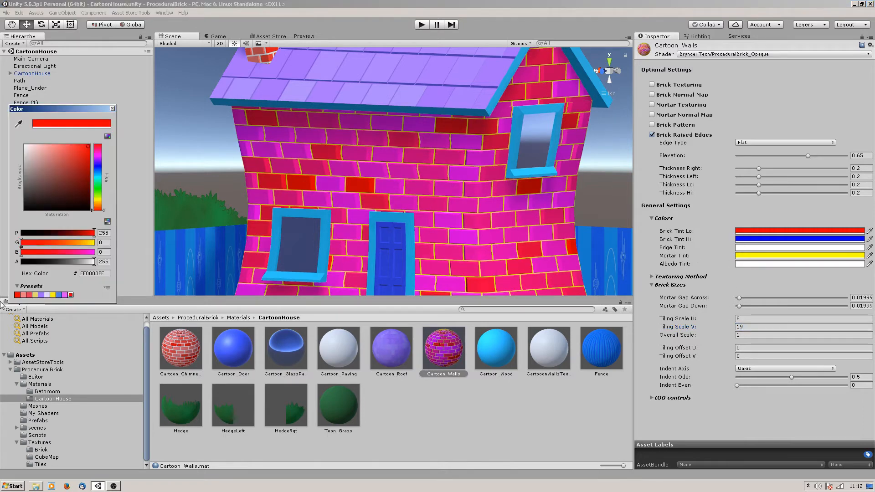
click(30, 296)
click(761, 239)
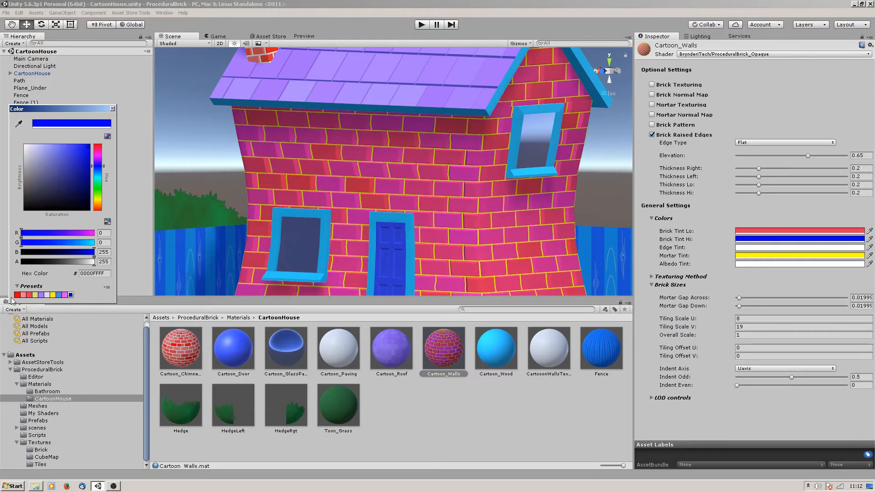
click(35, 295)
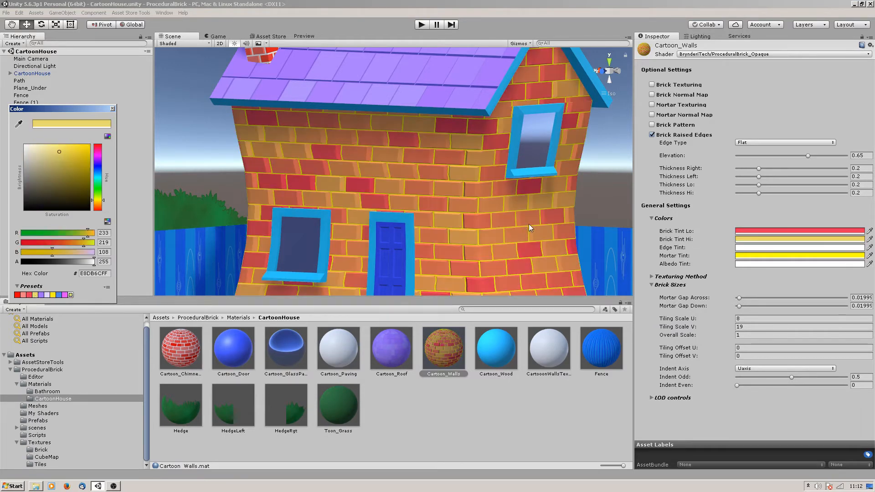
Set the walls material's Mortar Tint to white and its mortar gaps to about 0.091 across and 0.099 down.
click(774, 258)
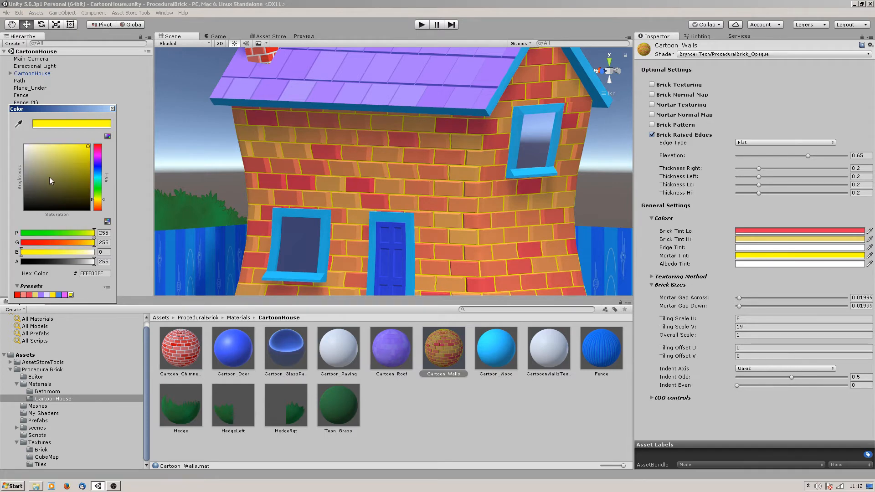
drag(48, 188, 24, 144)
click(112, 109)
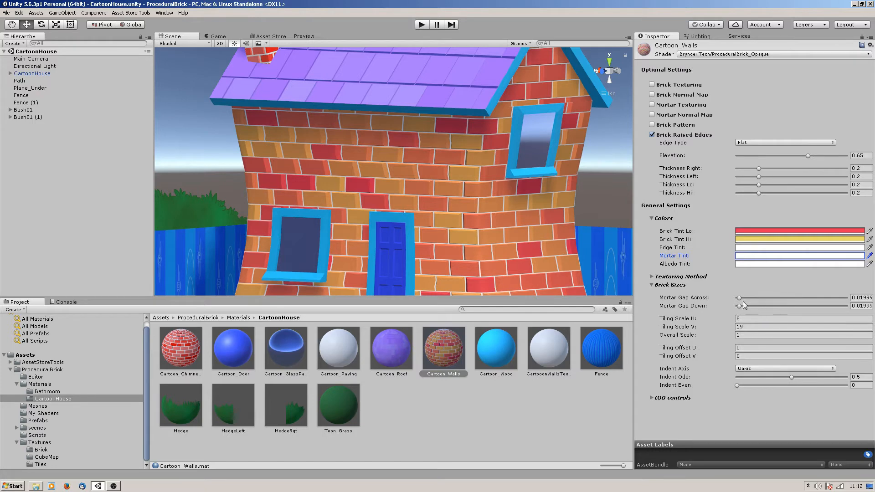
drag(740, 298, 750, 309)
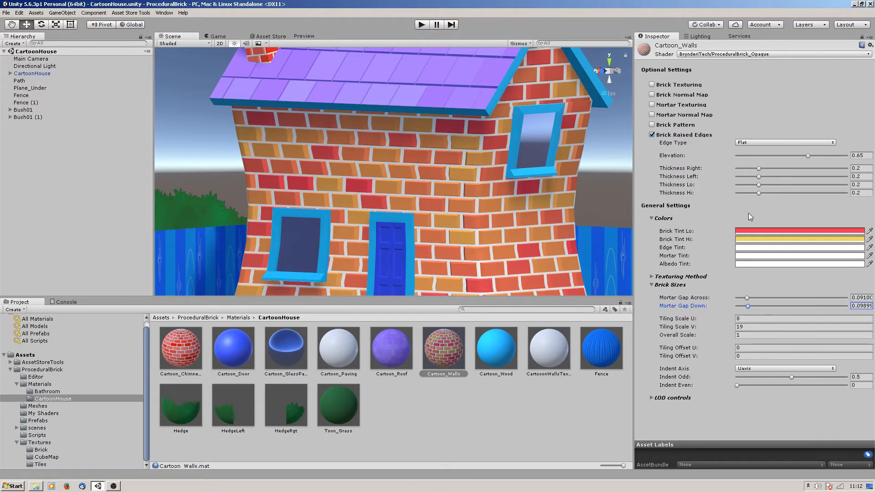
Raise the wall bricks' edge Elevation to 1 and check the house in the Game view.
drag(808, 155, 866, 154)
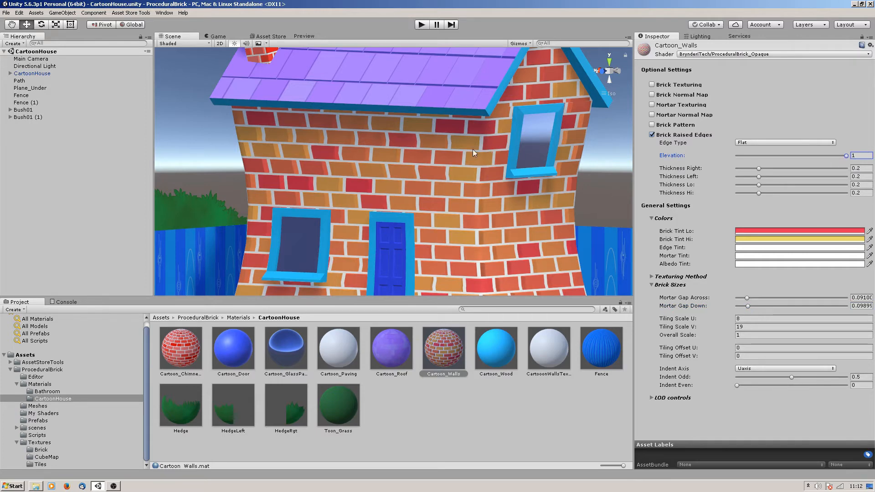
click(215, 37)
alt+right_drag(412, 177, 319, 170)
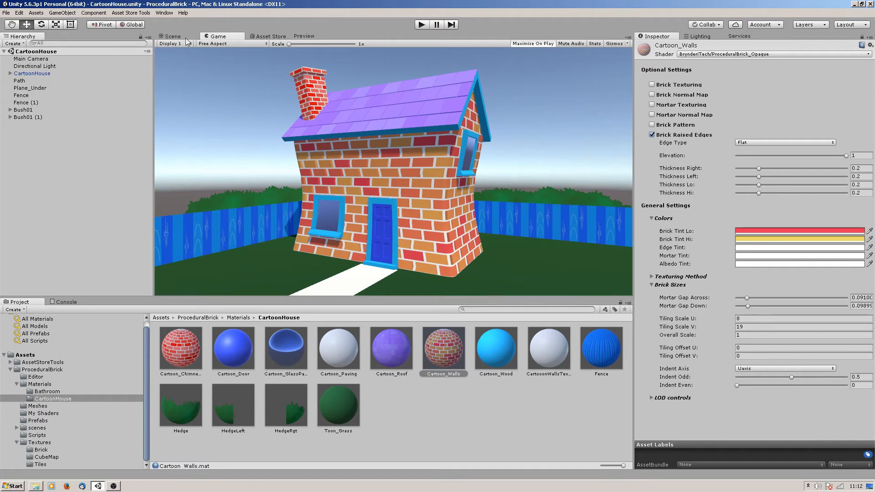
Change the wall bricks' raised-edge type to Rounded in a close-up Scene view of the walls.
click(184, 37)
alt+drag(449, 187, 424, 208)
alt+right_drag(424, 209, 629, 210)
alt+drag(314, 201, 331, 197)
alt+right_drag(332, 197, 360, 192)
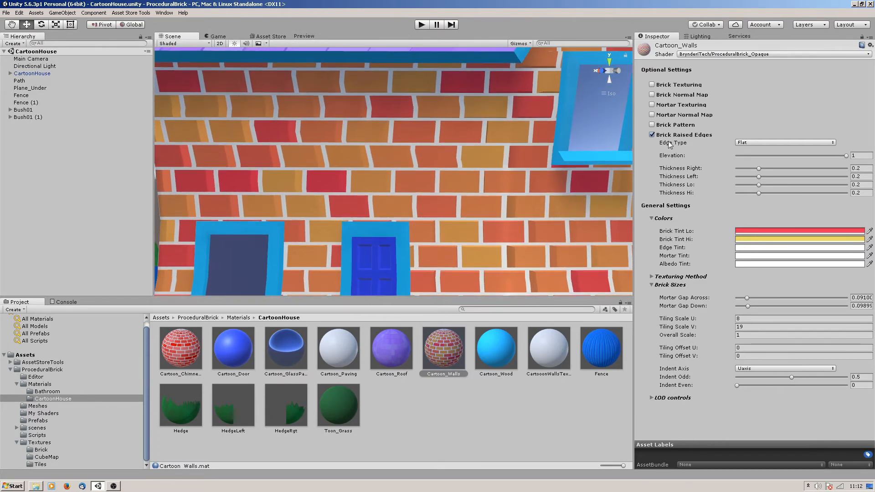
click(751, 142)
click(754, 159)
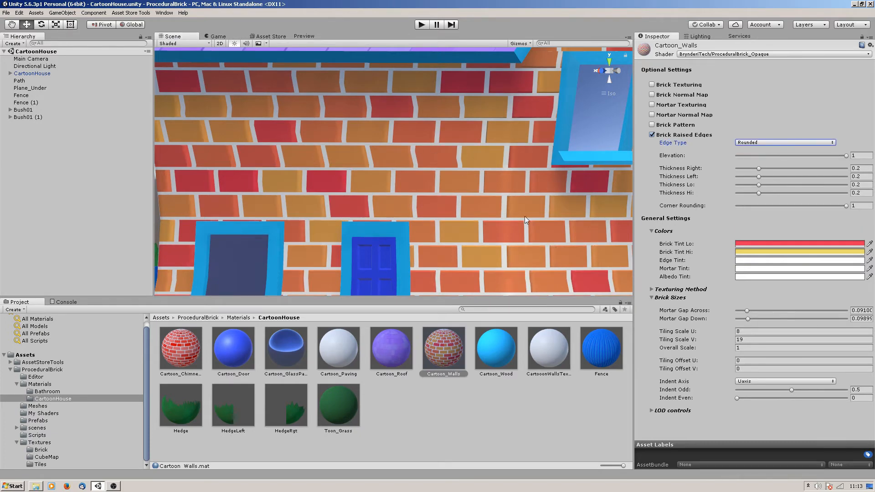
Set the wall bricks' edge Thickness to about 0.25 right, 0.242 left, 0.254 Lo and 0.279 Hi.
alt+drag(414, 196, 426, 240)
drag(758, 169, 767, 193)
click(759, 177)
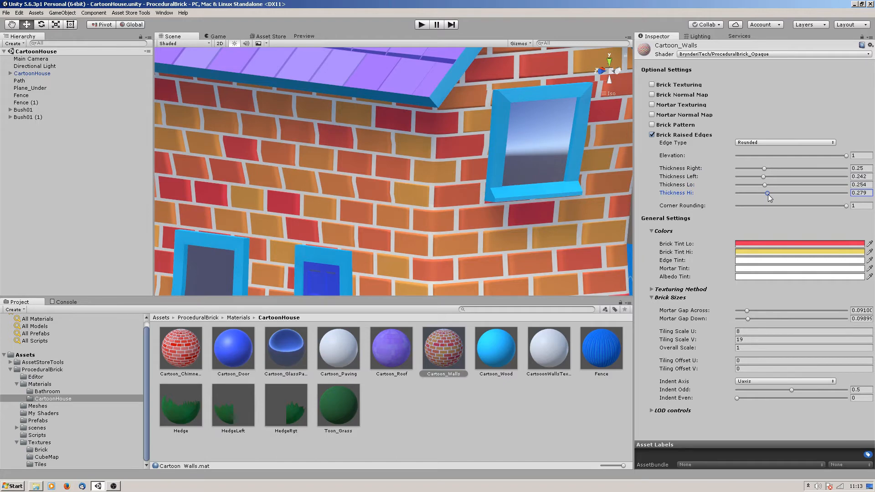
Try out lower Corner Rounding on the wall bricks and view the whole house in the Game view.
drag(846, 206, 732, 222)
alt+right_drag(472, 221, 308, 17)
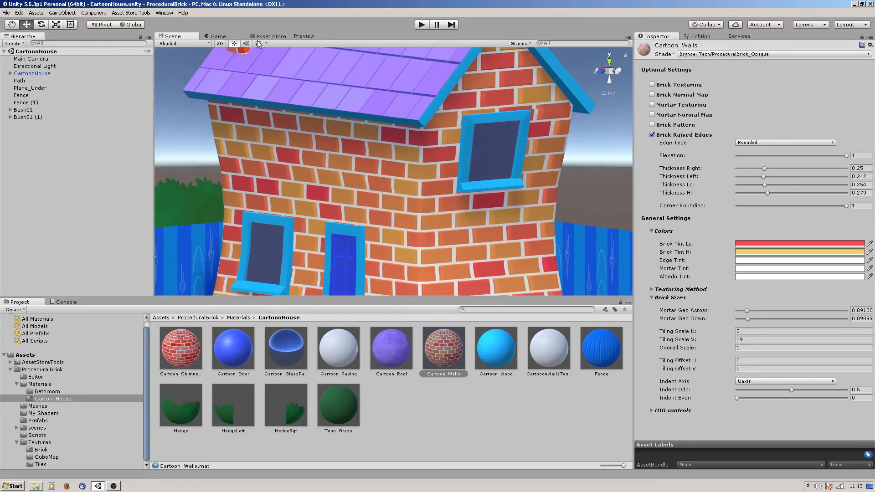
click(217, 36)
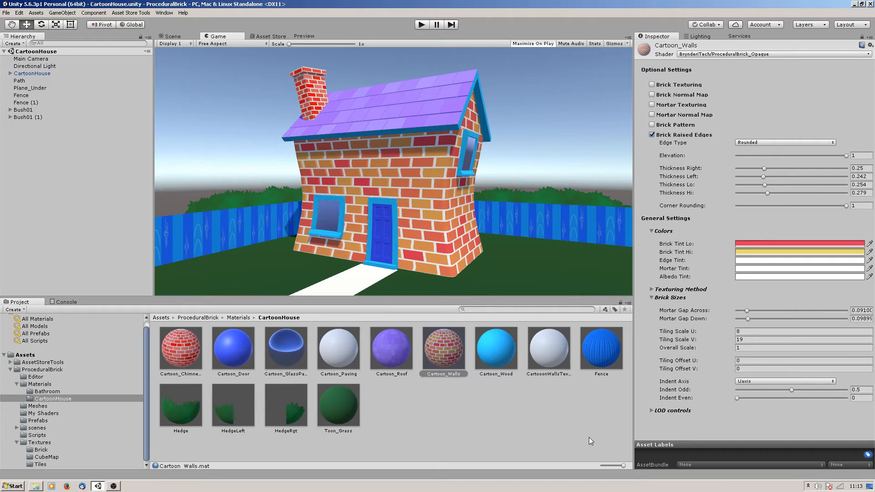
Apply the CartooonWallsTextures material to the house walls in the Scene view.
click(548, 348)
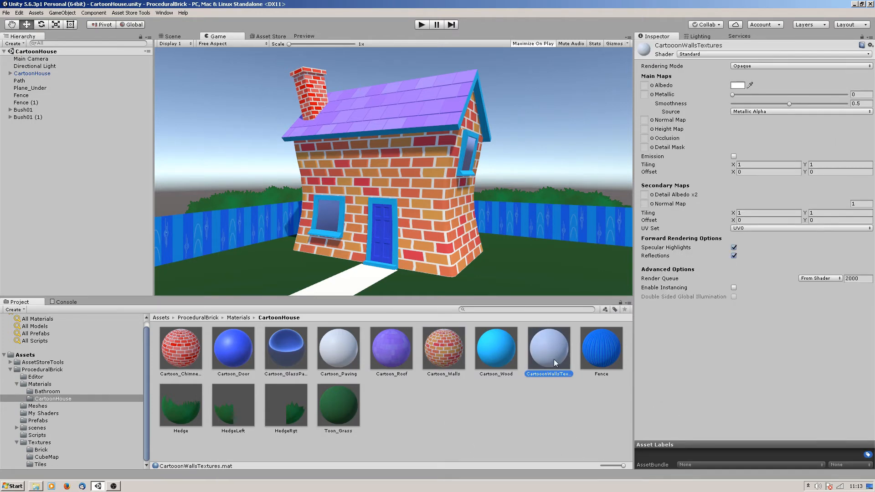
click(169, 38)
drag(544, 356, 426, 250)
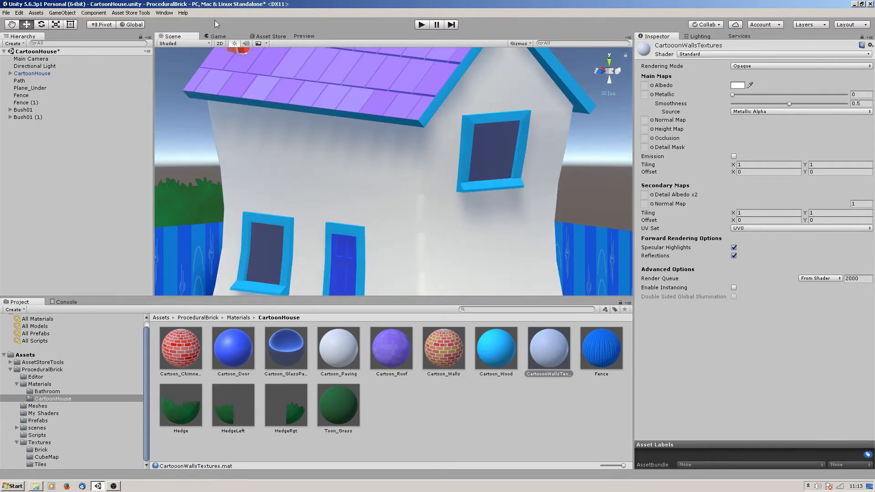
Assign the ProceduralBrick_Opaque shader to the CartooonWallsTextures material and enable its Brick Texturing.
click(217, 36)
click(696, 55)
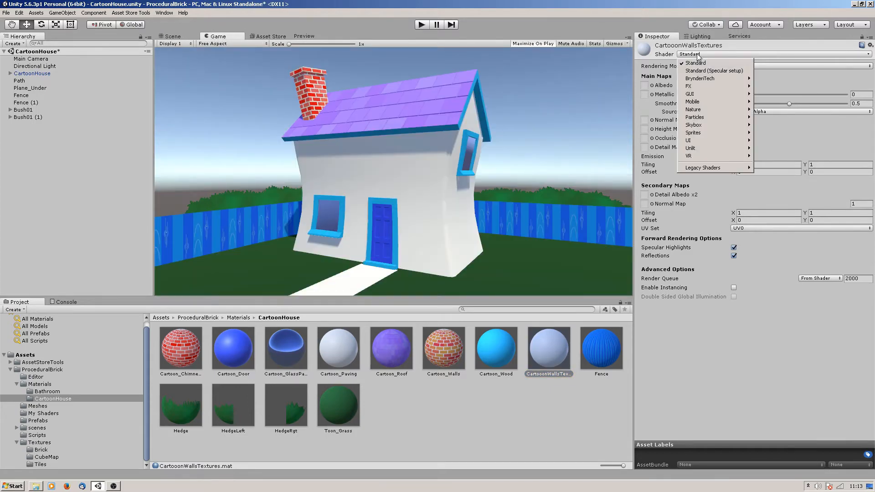
mouse_move(702, 79)
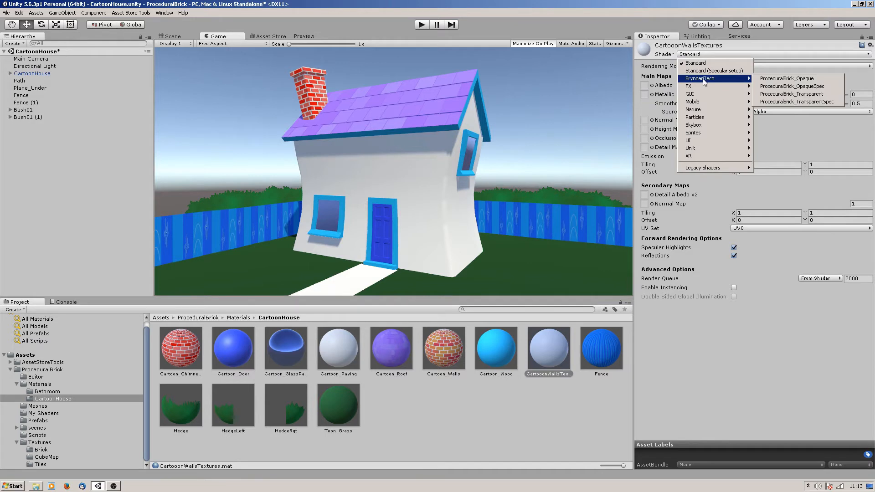
click(803, 80)
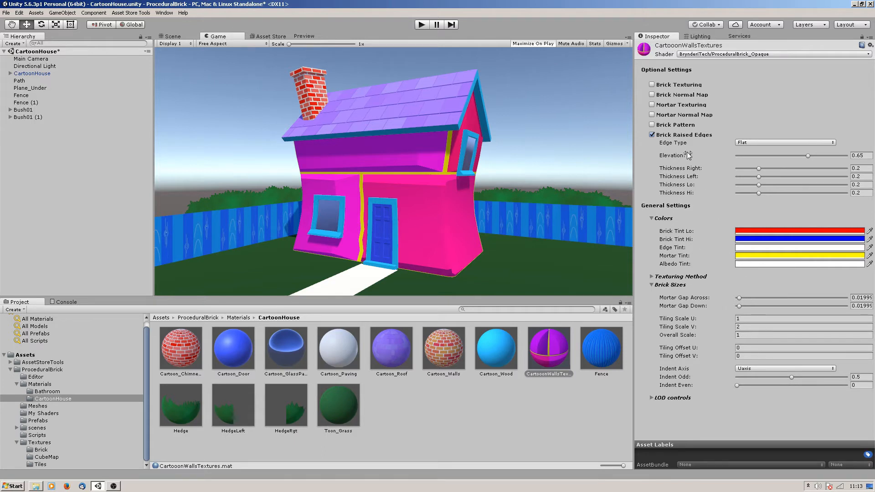
click(653, 85)
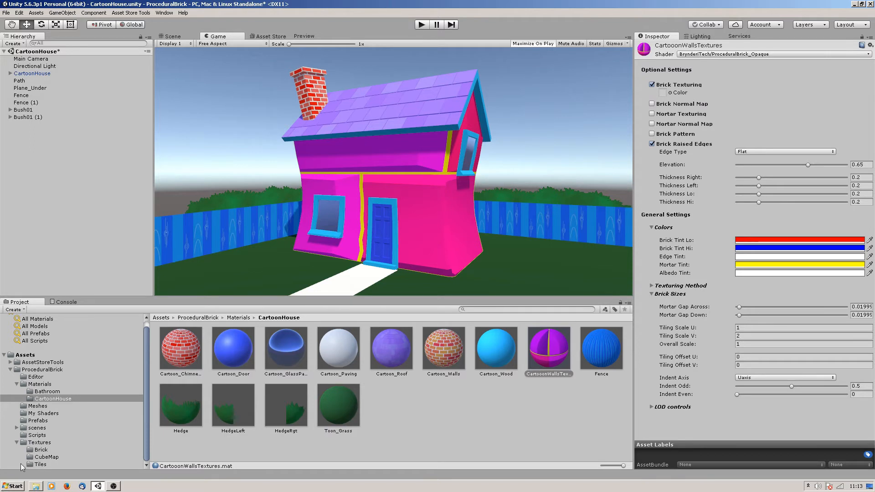
Examine the CartoonBrick2x2 texture from the Brick textures folder in the Preview, and return to the Scene view.
click(304, 36)
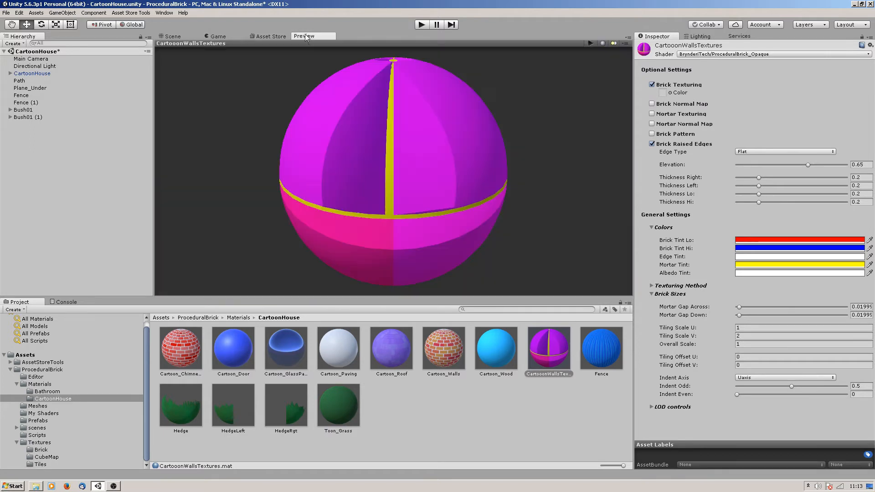
click(37, 466)
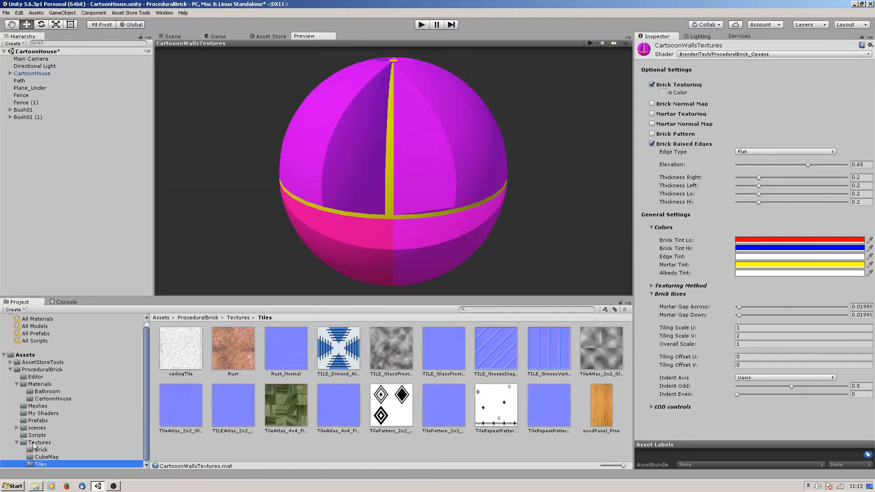
click(40, 450)
click(376, 349)
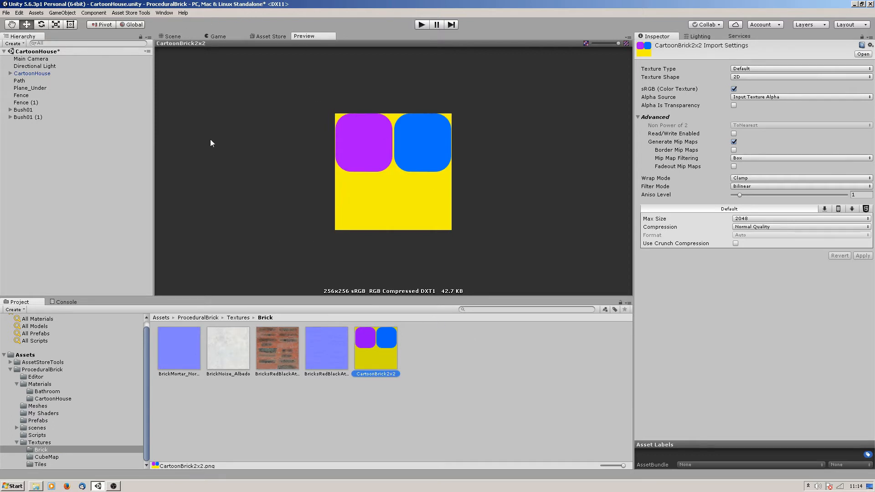
click(170, 36)
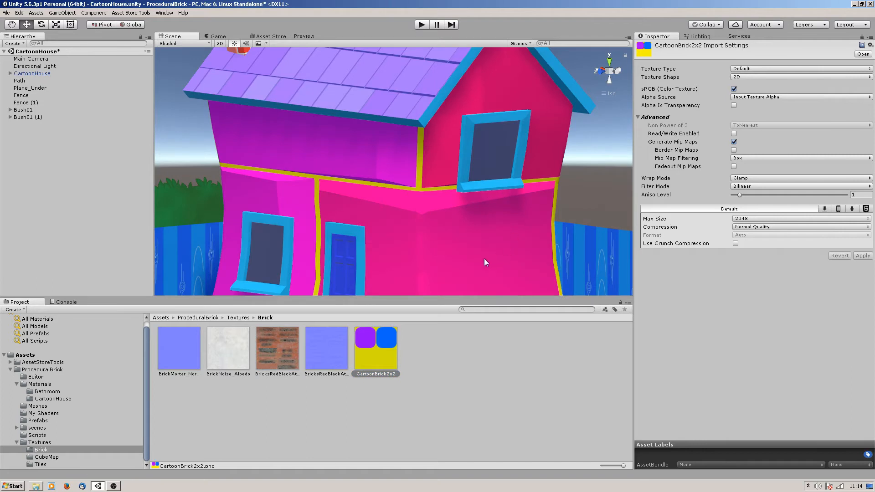
click(485, 260)
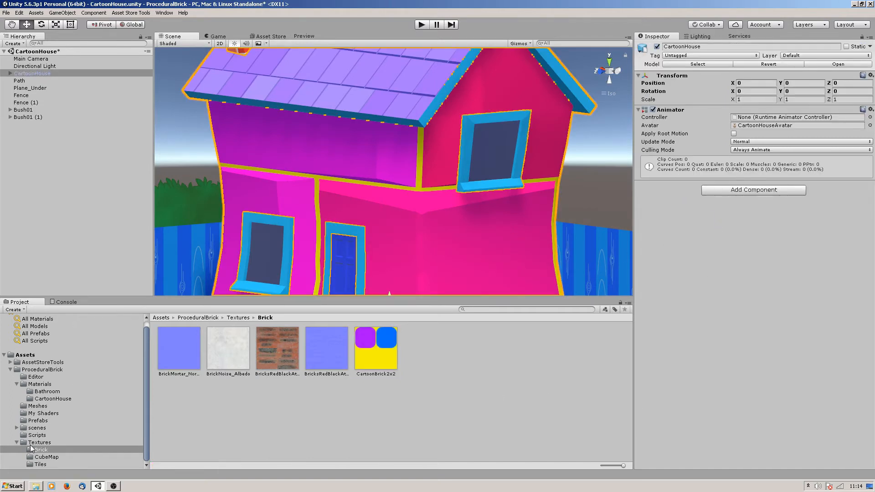
Use CartoonBrick2x2 as the Brick Texturing color texture of the CartooonWallsTextures material.
click(43, 399)
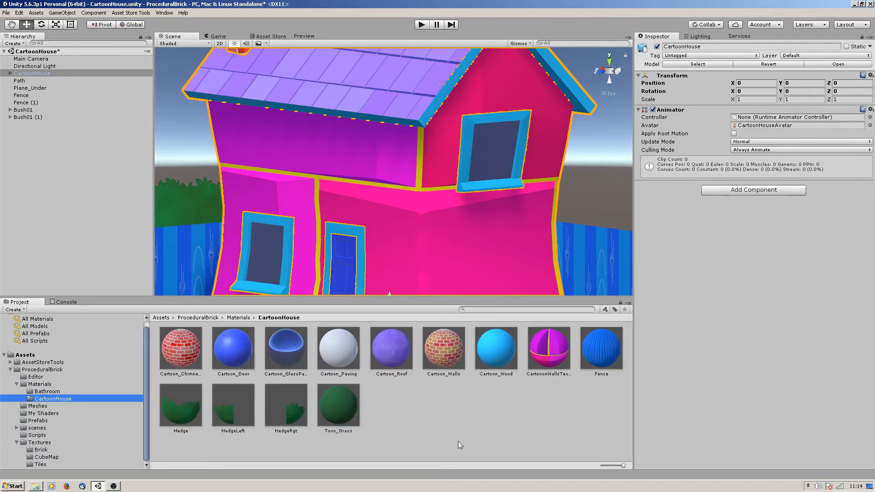
click(550, 348)
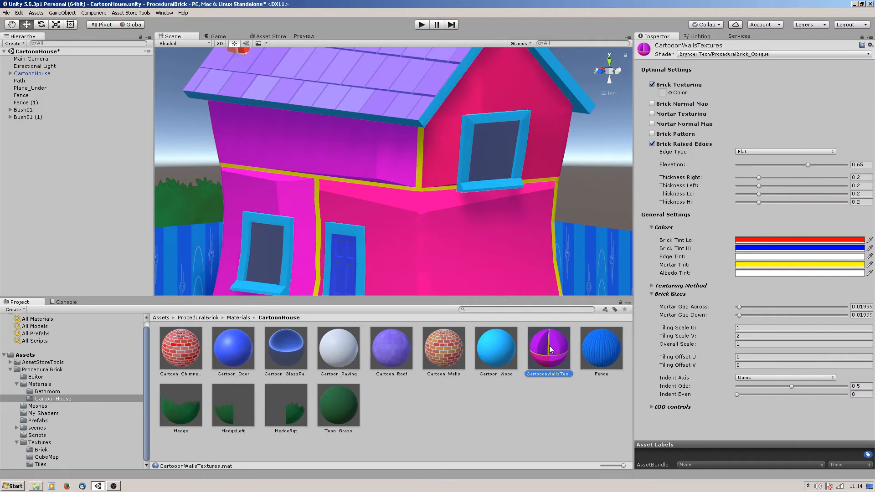
click(670, 93)
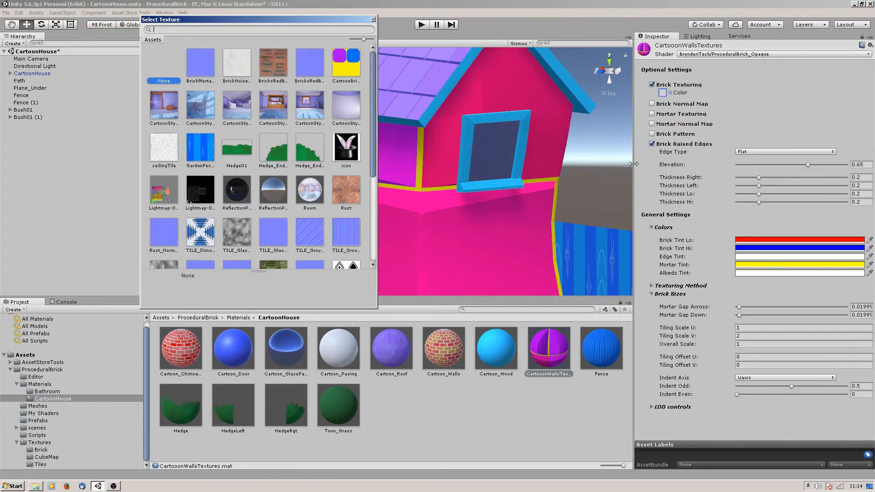
double_click(346, 64)
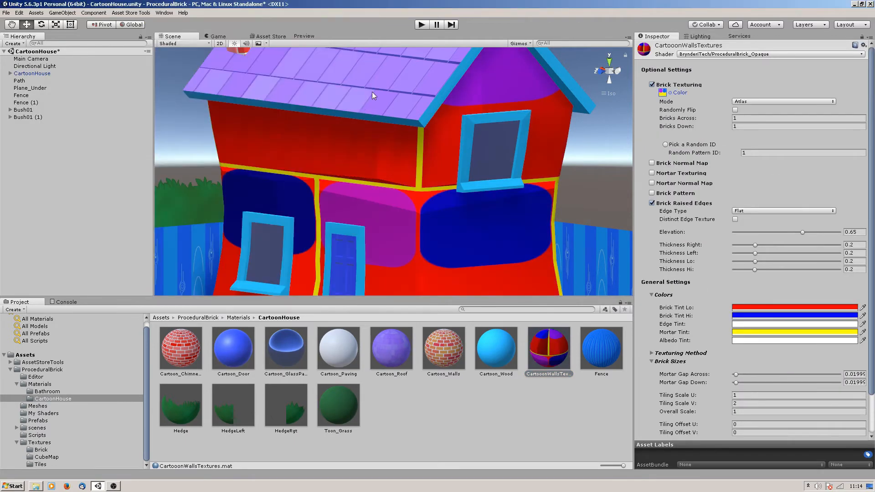
Set the walls material's Brick Tint Lo and Brick Tint Hi to white, and disable Brick Raised Edges.
click(761, 308)
drag(63, 157, 2, 129)
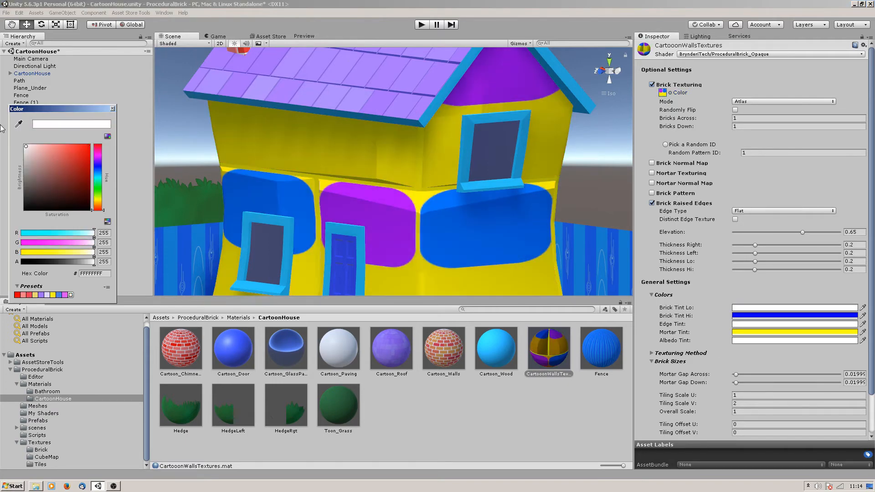
click(762, 316)
drag(72, 168, 2, 130)
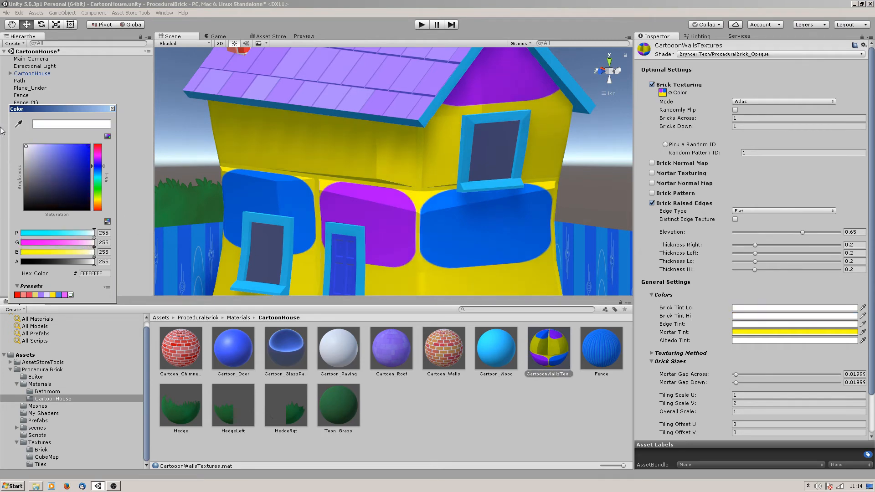
click(113, 110)
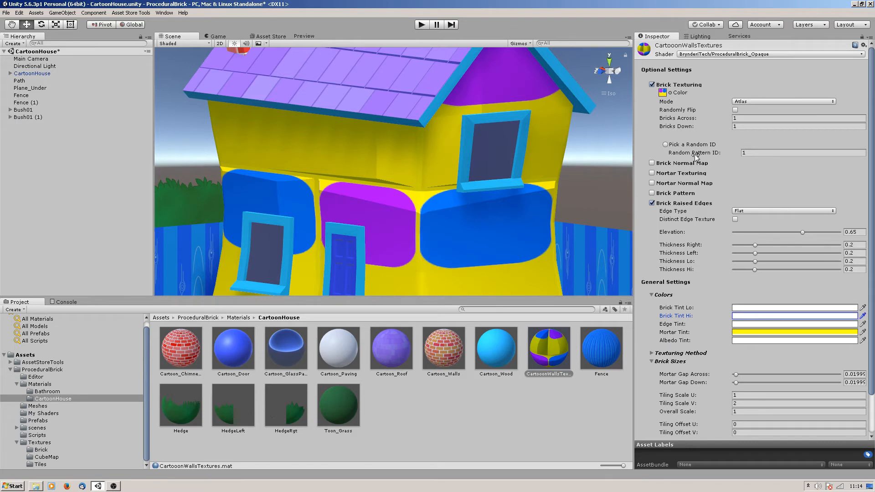
click(652, 204)
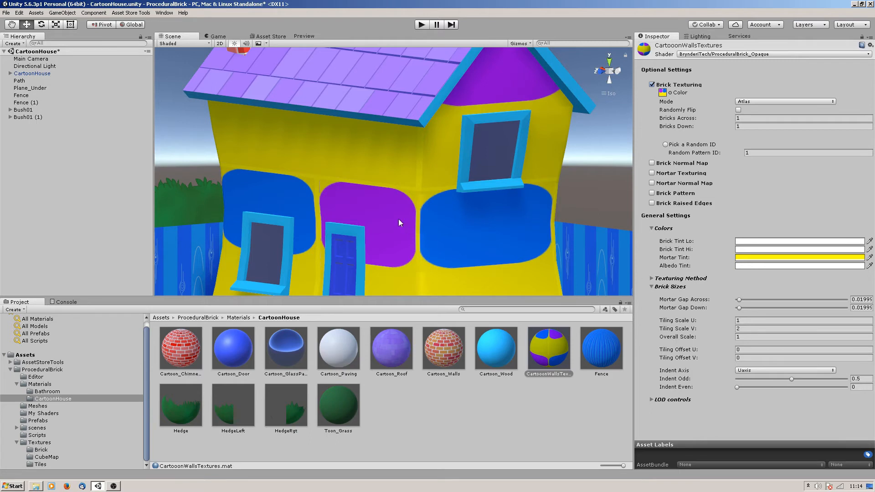
Match the walls material's Mortar Tint to the yellow of the CartoonBrick2x2 texture in the Brick textures folder.
click(759, 258)
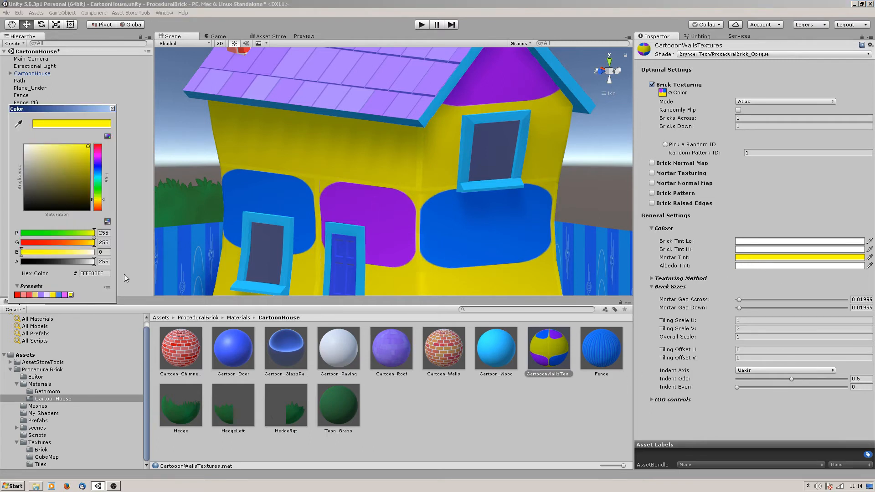
click(53, 296)
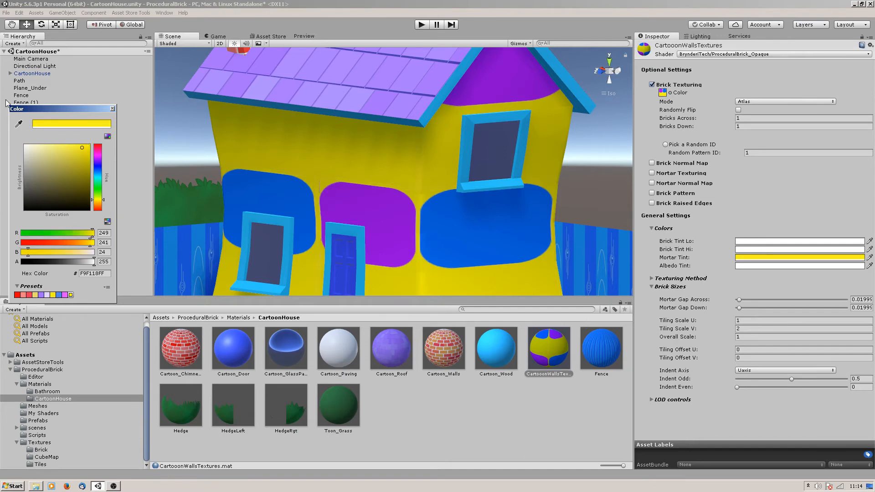
click(38, 455)
click(40, 452)
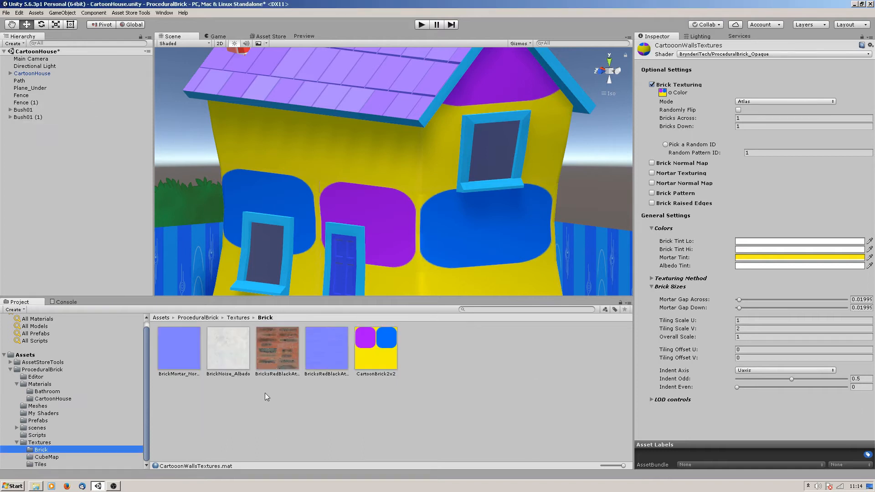
click(793, 258)
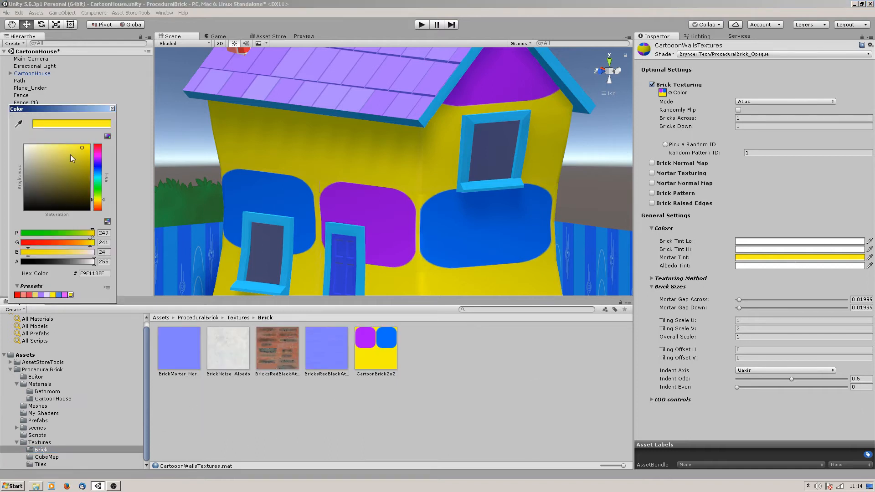
click(376, 358)
click(113, 108)
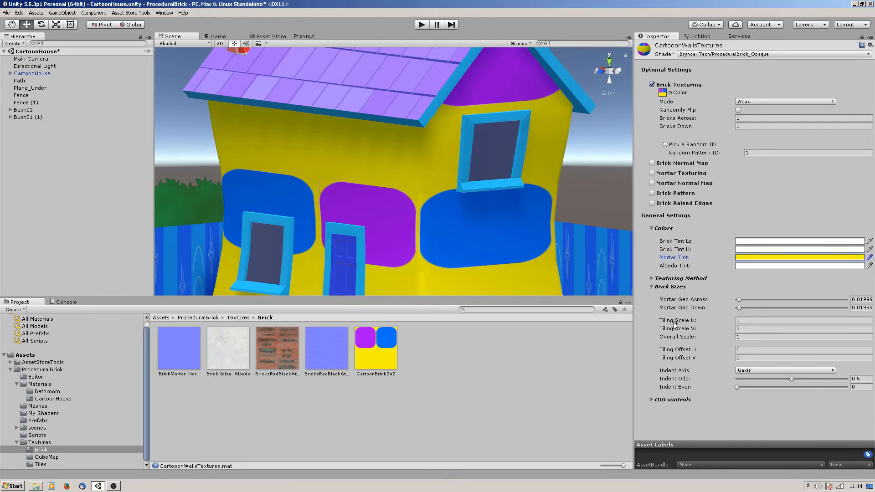
Set the walls material's Tiling Scale U to 8 and Tiling Scale V to 16.
drag(669, 322, 734, 321)
click(756, 320)
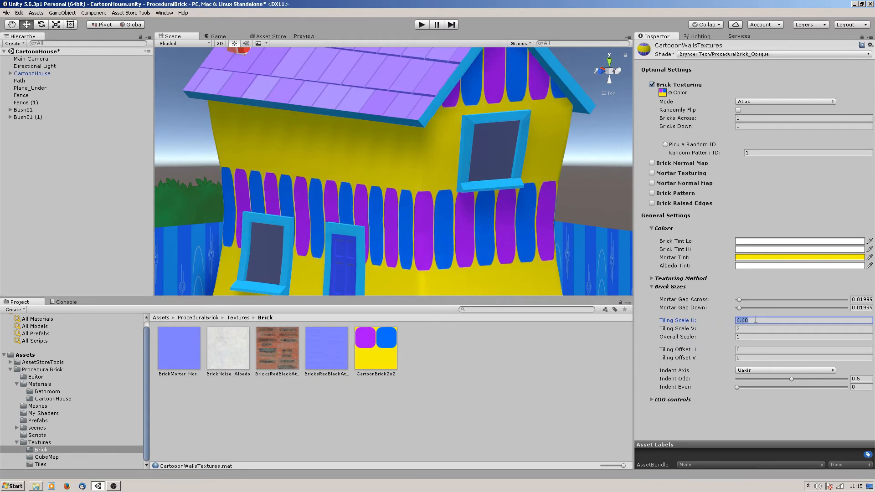
text(8)
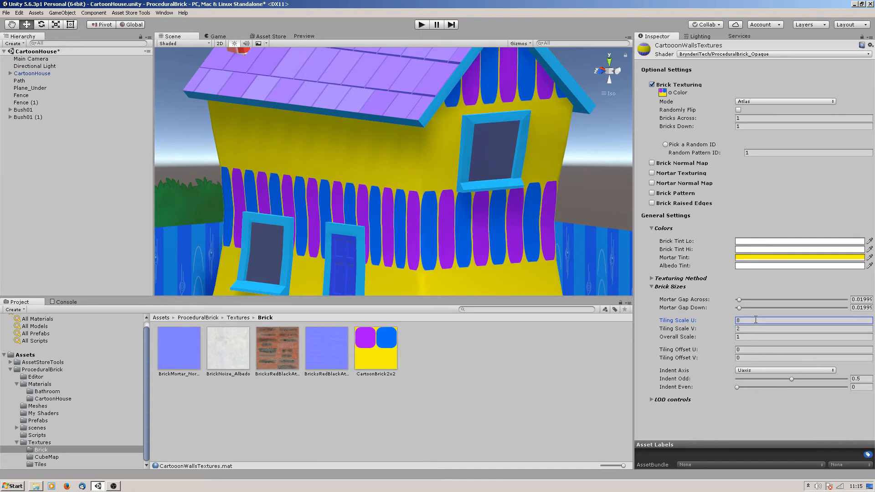
drag(679, 329, 780, 328)
click(761, 328)
text(1)
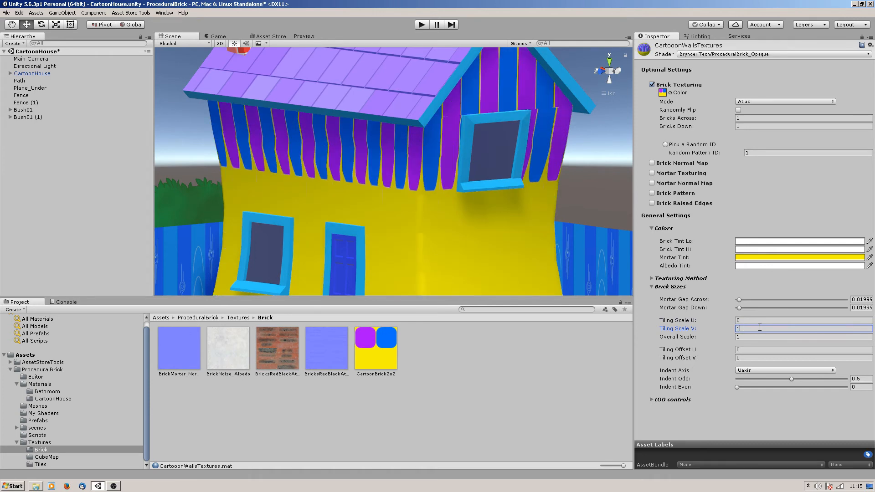
text(6)
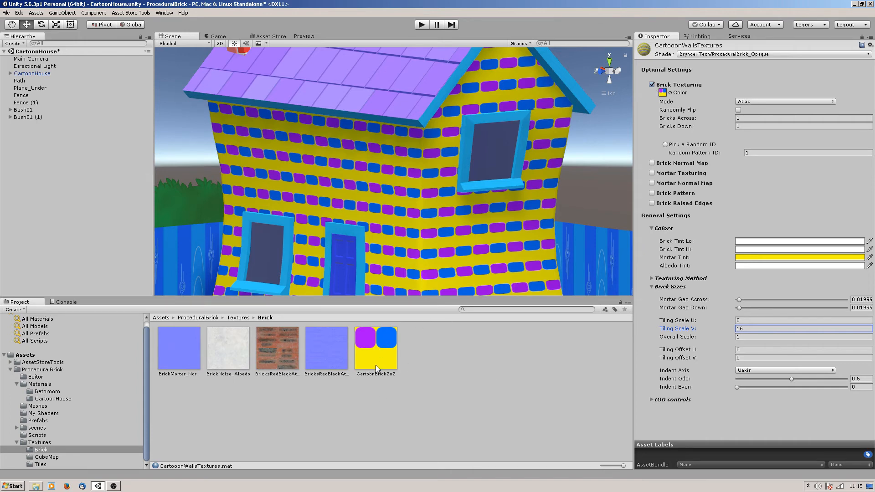
Set the texture atlas to 2 bricks across and 2 down, and lower the purple brick's weighting to 0.098 and the blue brick's to 0.188.
drag(685, 119, 686, 120)
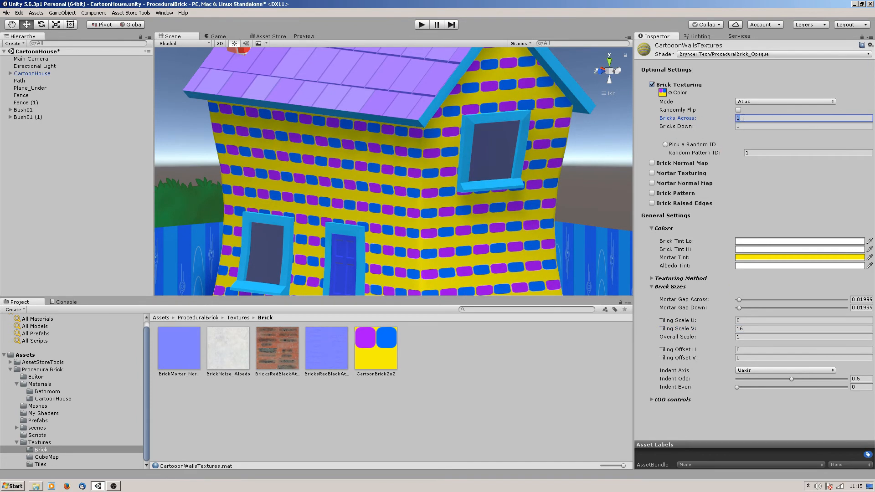
text(2)
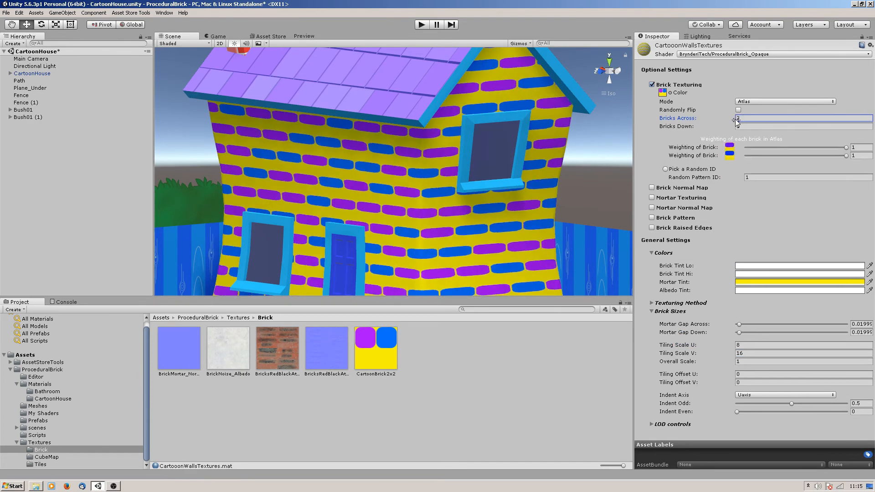
click(743, 126)
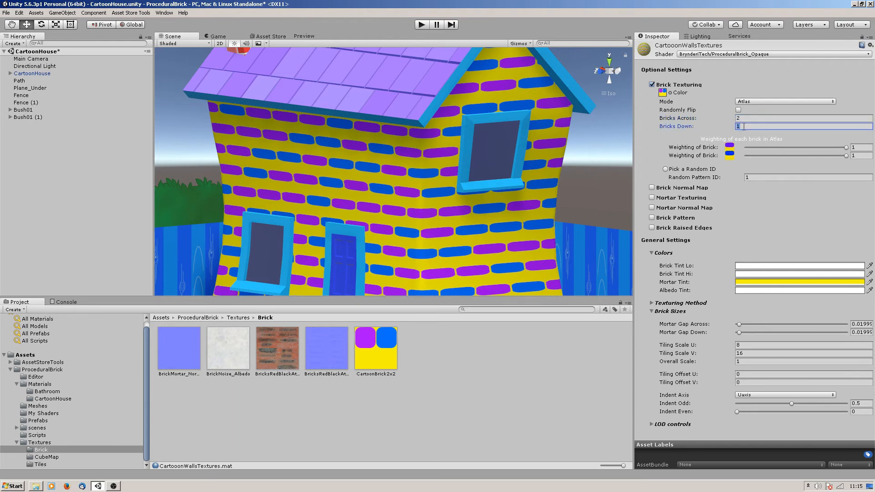
text(2)
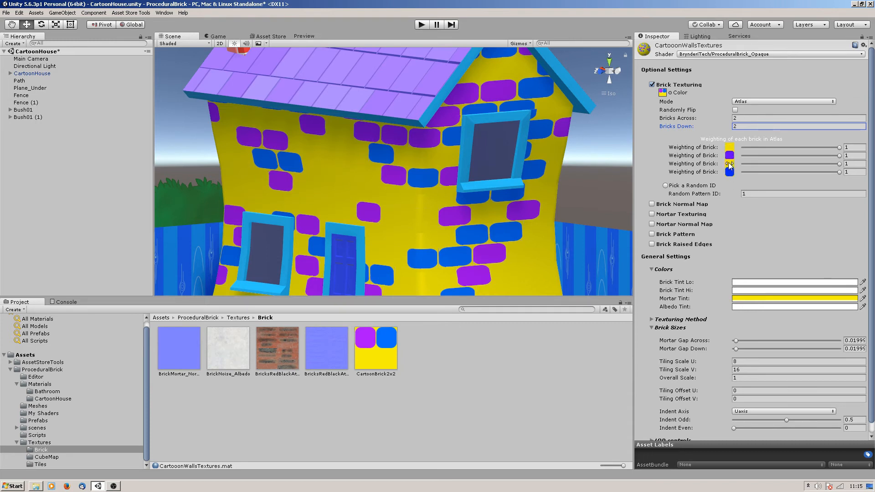
drag(840, 159, 755, 163)
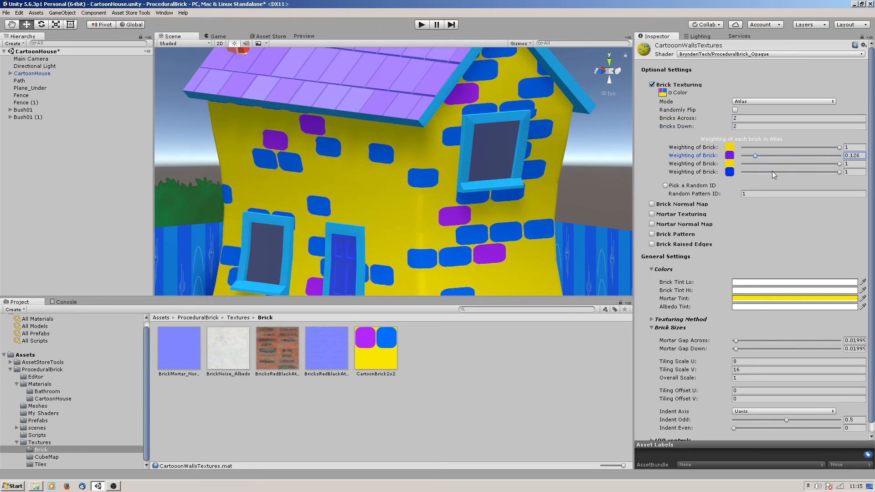
drag(840, 172, 752, 159)
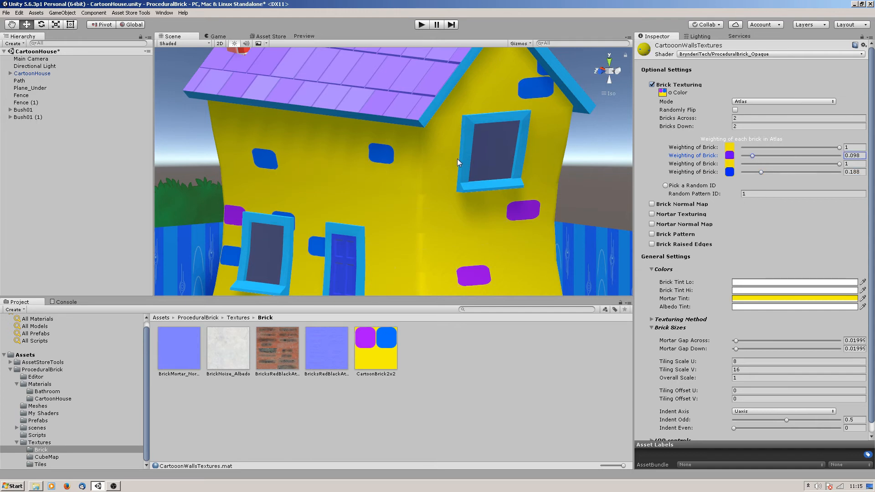
scroll(460, 165, down, 4)
Randomize the wall's brick pattern ID repeatedly in the Game view, and reduce the purple brick weighting to 0.079 and the blue to 0.112.
click(213, 36)
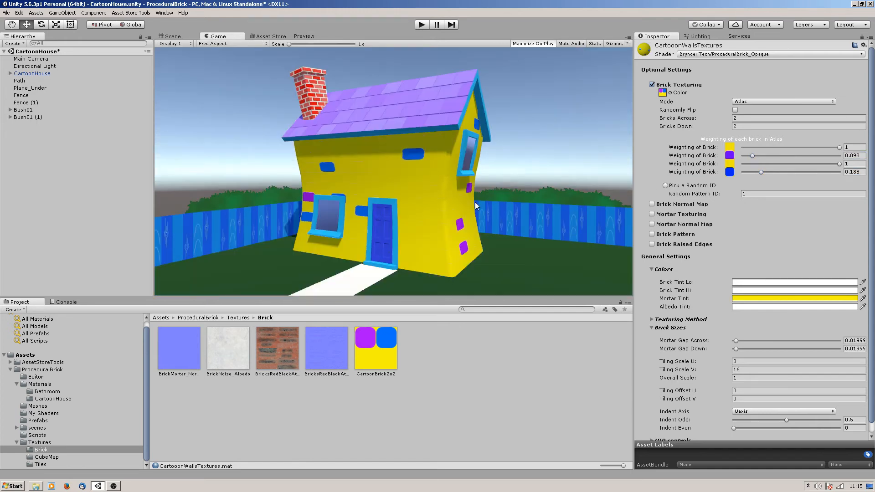
click(666, 186)
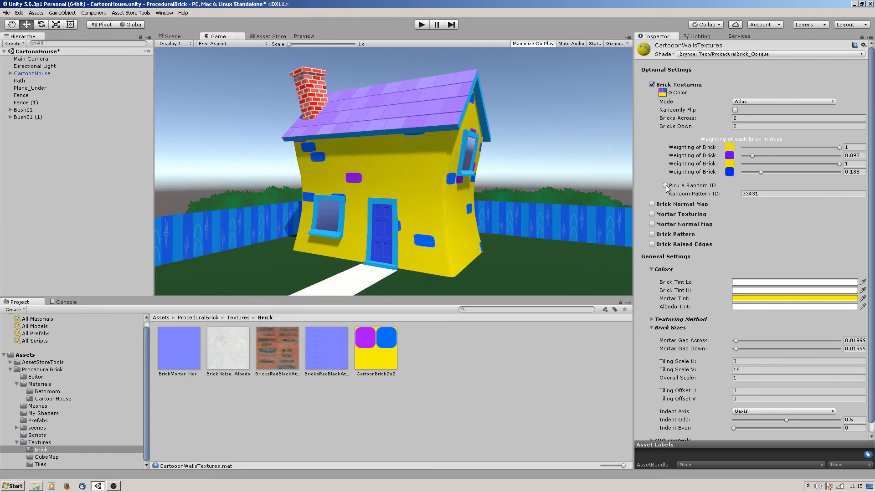
click(666, 187)
click(667, 187)
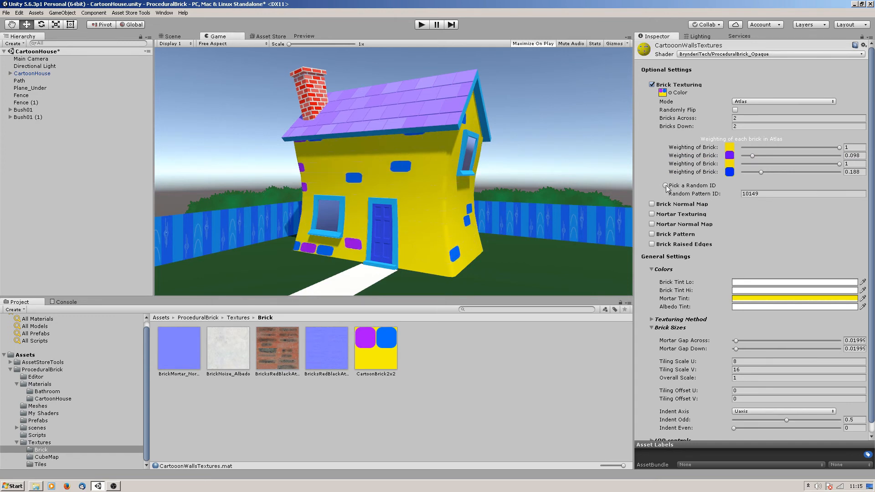
click(667, 187)
click(666, 187)
click(666, 186)
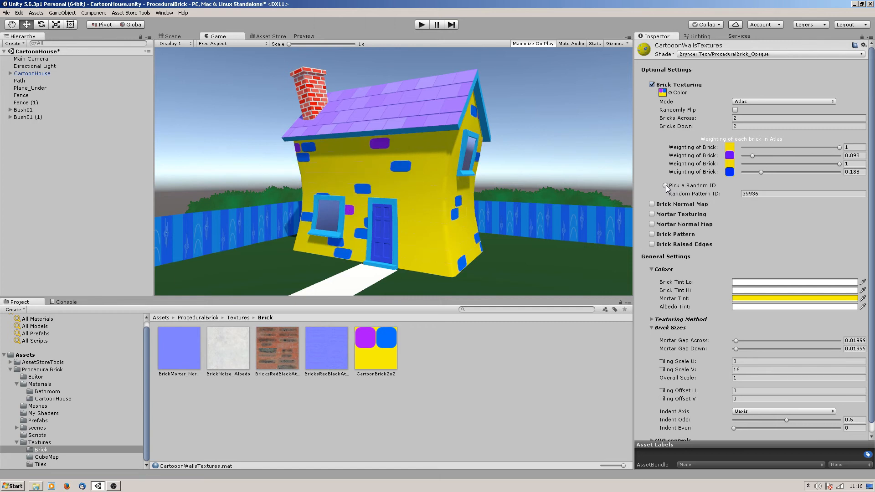
drag(761, 173, 751, 157)
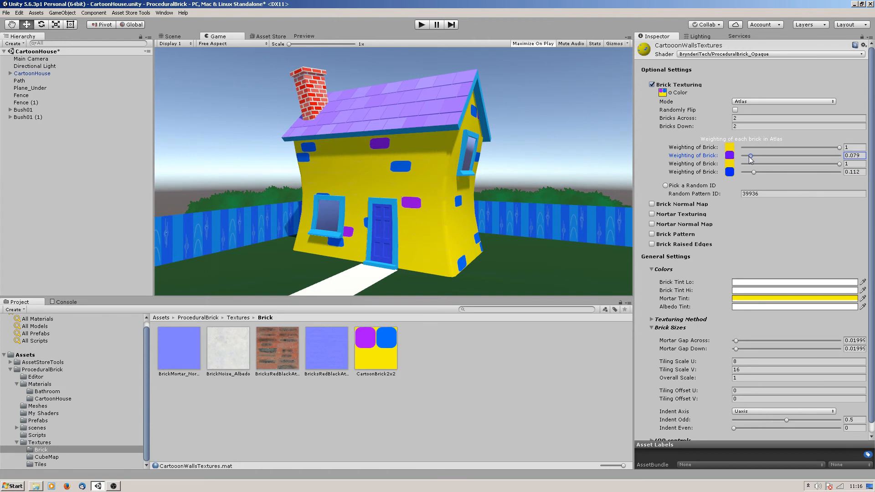
click(667, 187)
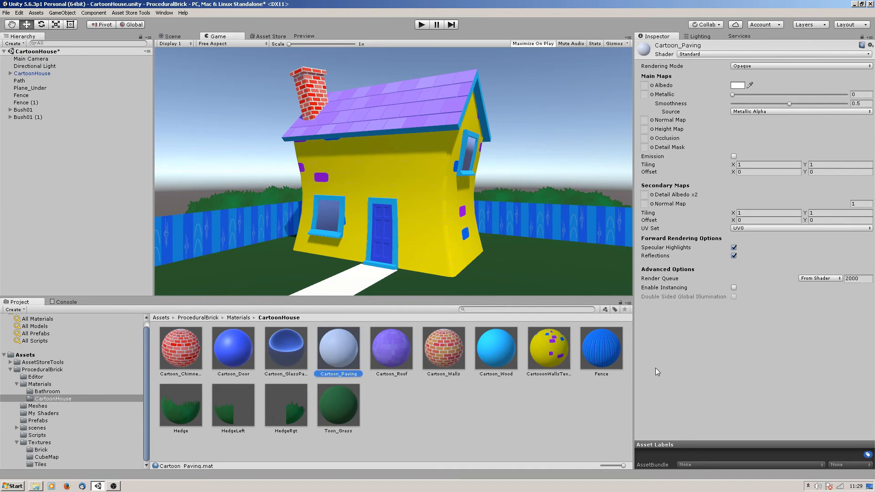
Assign the ProceduralBrick_Transparent shader to the Cartoon_Paving material and bring the path into close view in the Scene view.
click(700, 55)
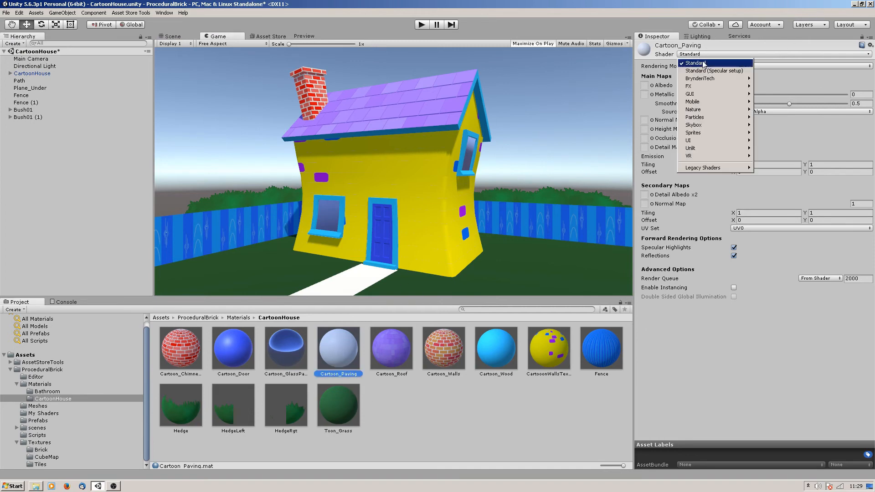
mouse_move(709, 78)
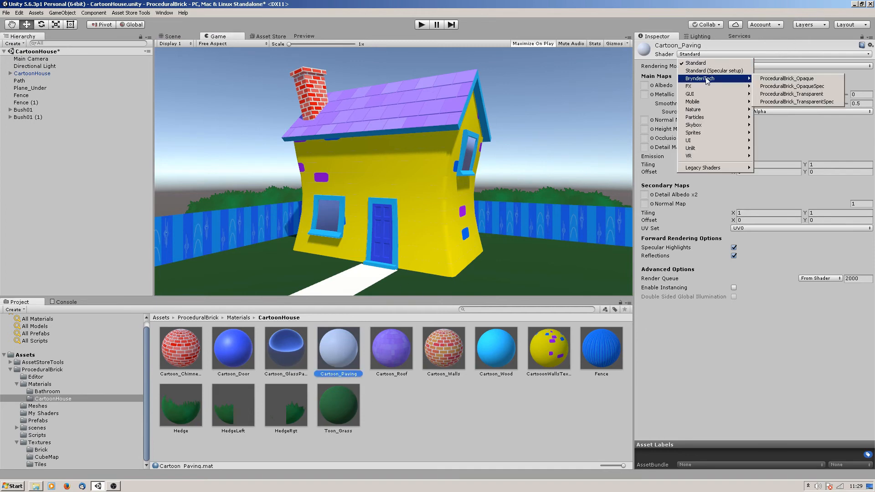
click(794, 94)
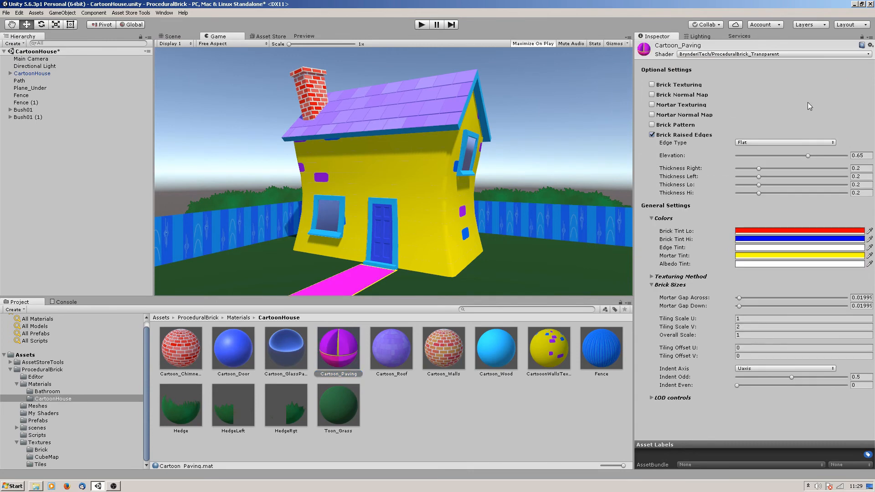
click(171, 36)
alt+drag(386, 214, 453, 208)
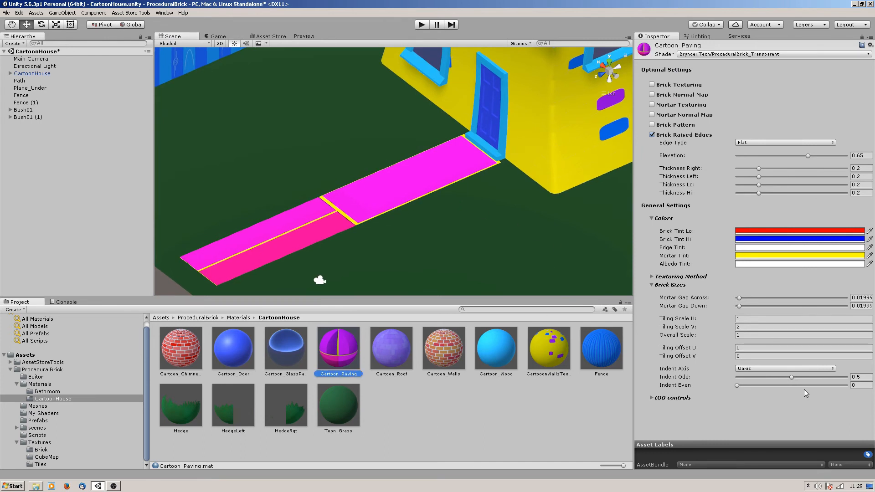
Set the paving material's Brick Tint Lo to the light blue preset and Brick Tint Hi to the pink preset E34EFB.
click(744, 231)
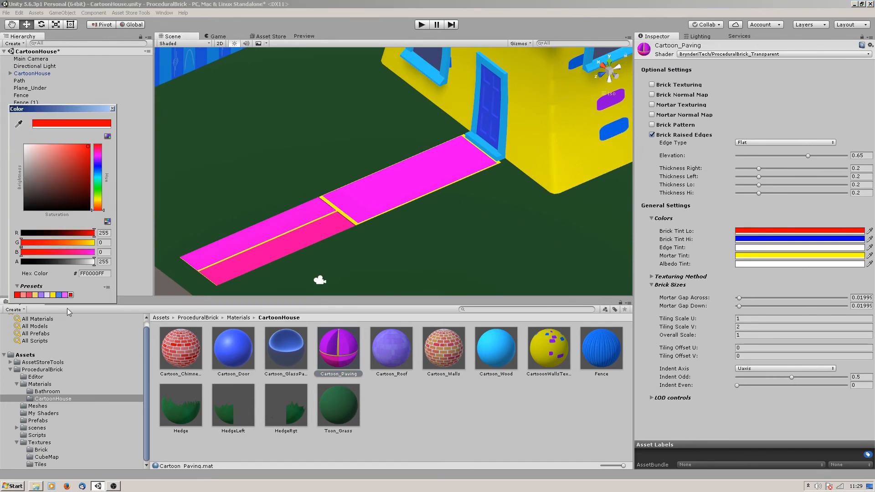
click(59, 296)
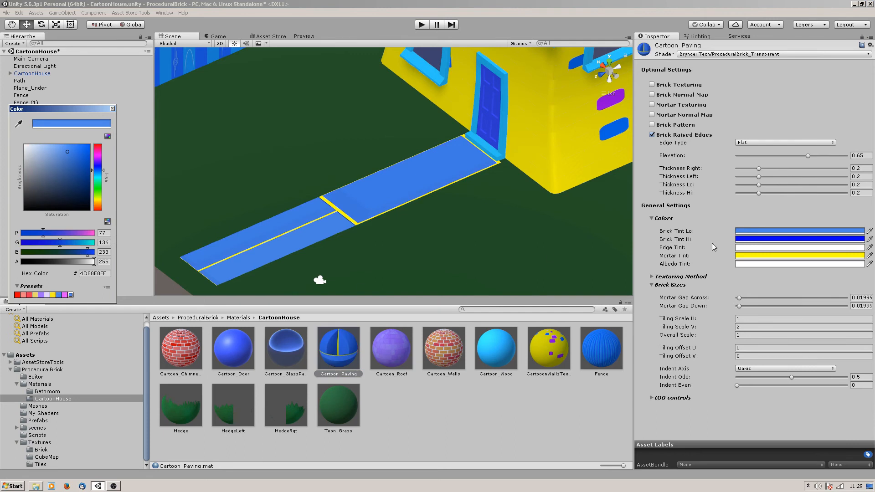
click(756, 240)
click(64, 295)
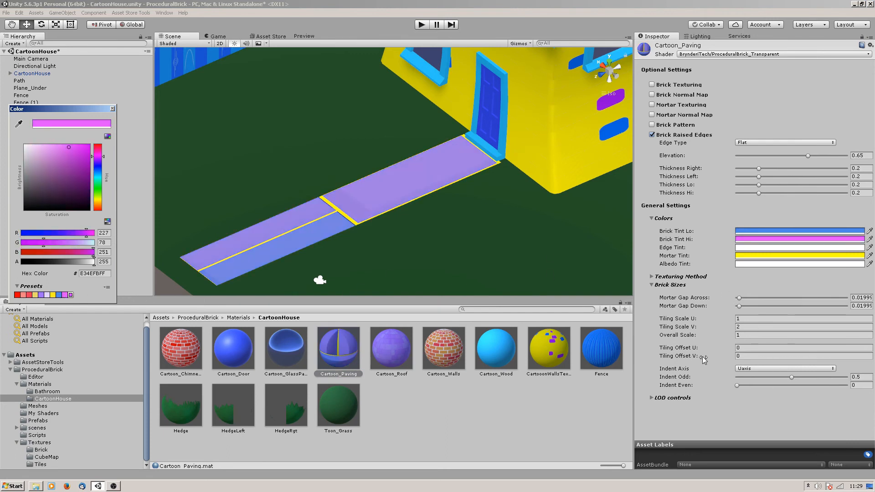
Raise the paving's Tiling Scale to U 2.66 and V 8.08, and try staggering the bricks along the U and V indent axes.
drag(674, 321, 772, 321)
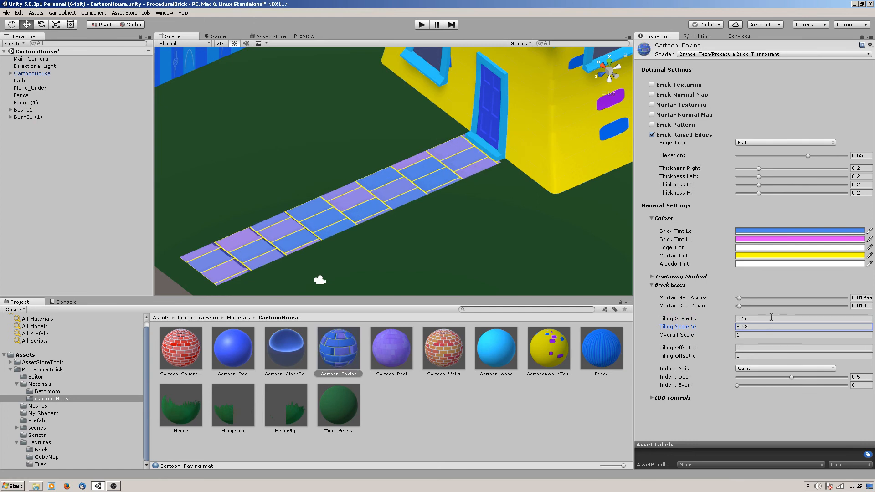
drag(794, 378, 764, 379)
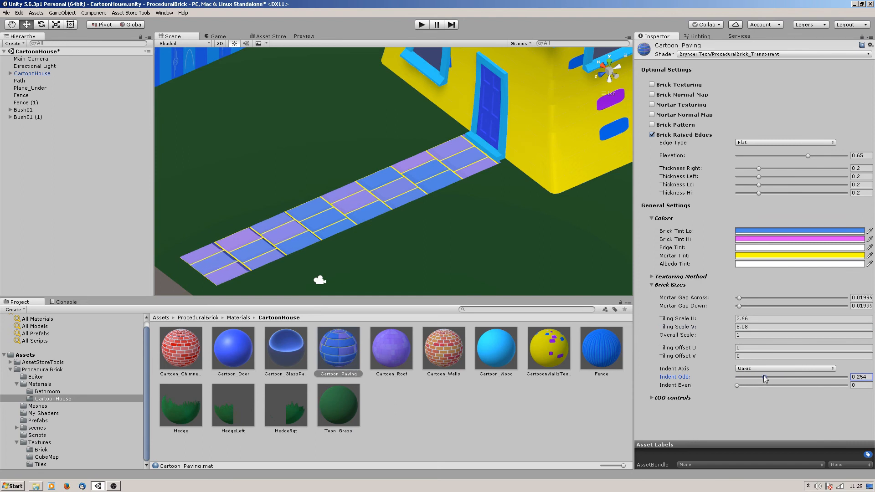
drag(765, 376, 773, 378)
click(748, 370)
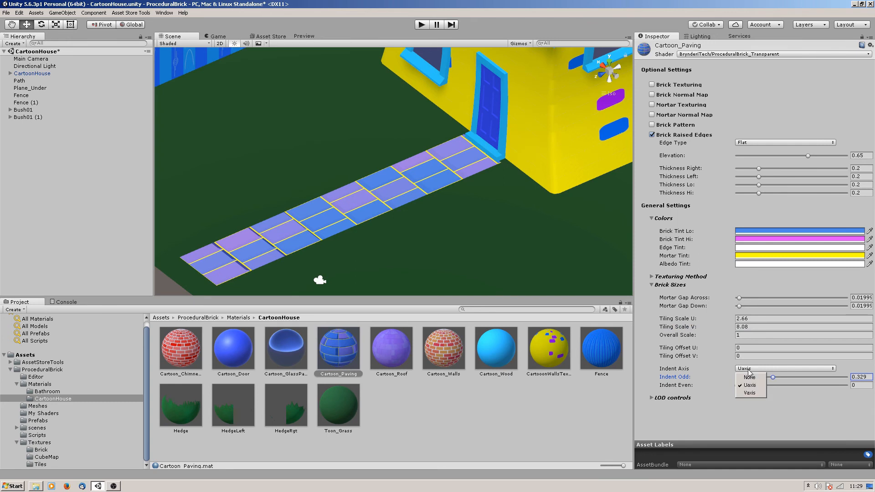
click(750, 393)
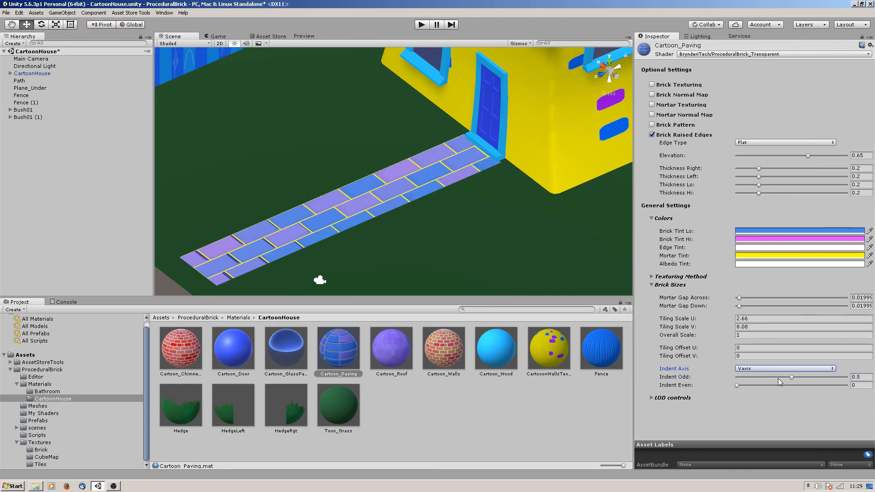
mouse_move(793, 378)
mouse_down()
mouse_move(763, 377)
mouse_move(795, 377)
mouse_move(780, 376)
mouse_up()
Set the paving's Indent Axis to None, with Tiling Scale U at 2 and Tiling Scale V at 8.
click(762, 369)
click(762, 376)
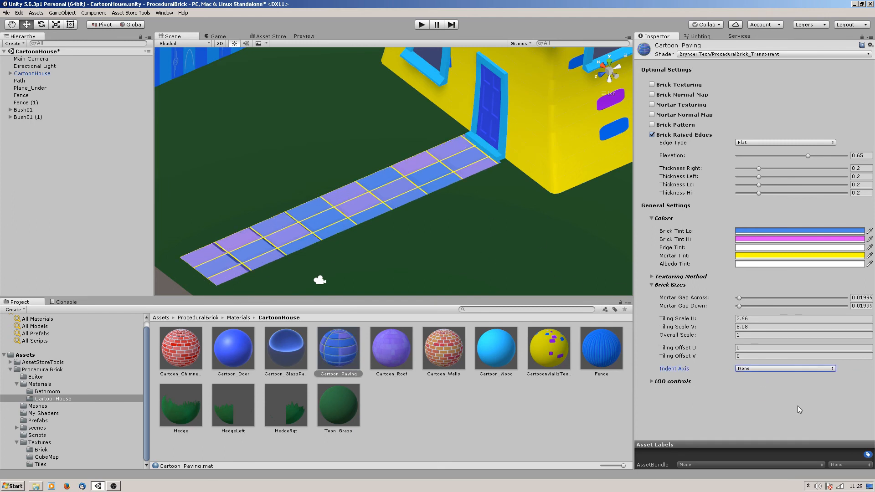
drag(685, 322, 680, 321)
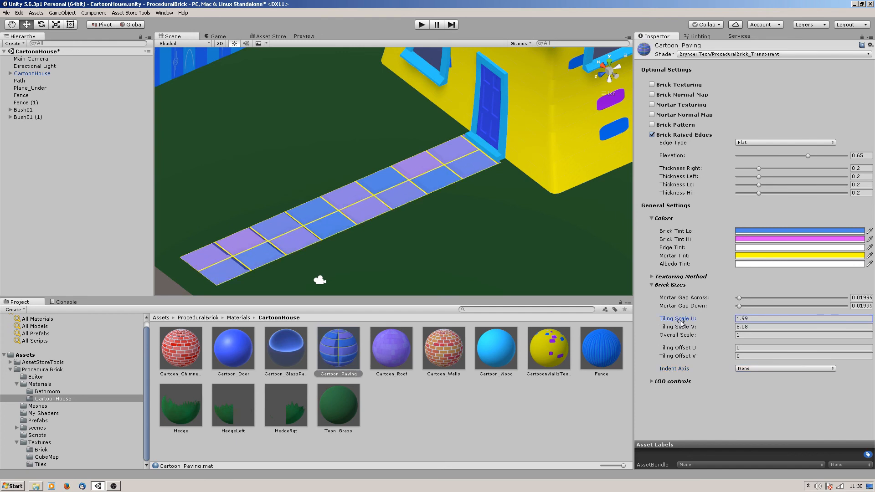
click(754, 319)
text(2)
click(752, 324)
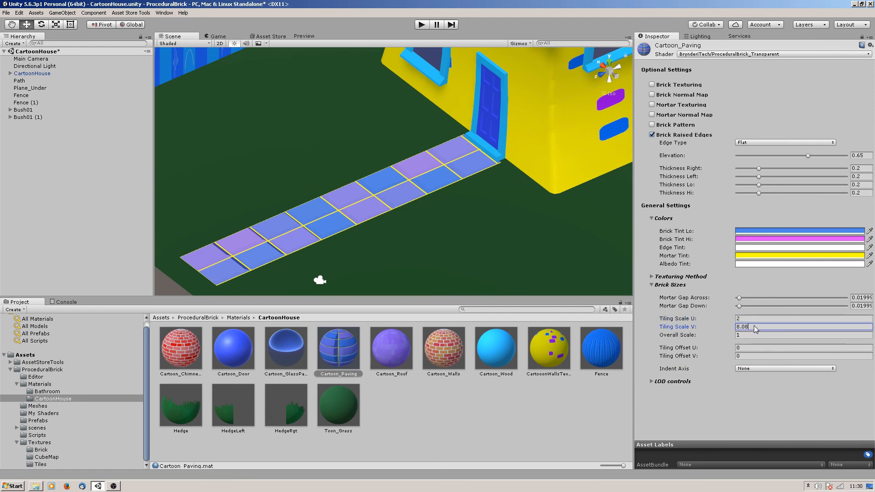
text(8)
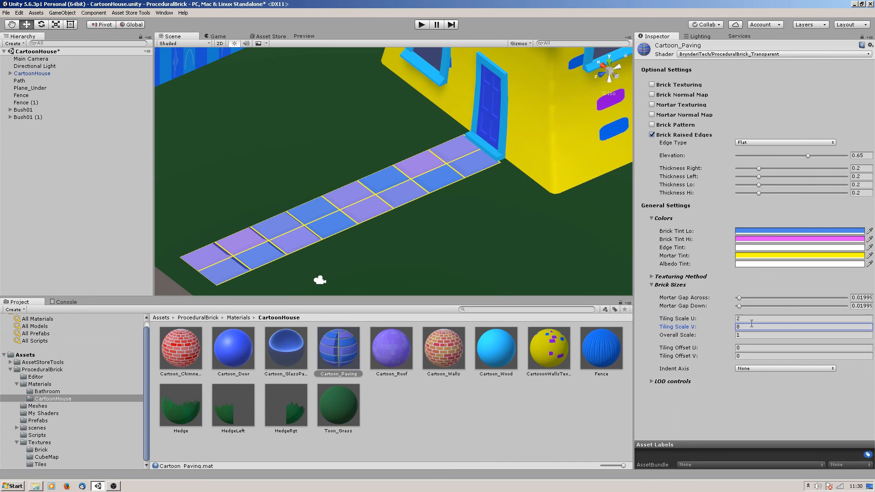
Widen the paving's mortar gaps to 0.116 across and 0.17 down, and make the mortar tint fully transparent with alpha 0.
mouse_move(740, 299)
mouse_down()
mouse_move(758, 298)
mouse_move(743, 306)
mouse_move(756, 303)
mouse_move(749, 299)
mouse_up()
click(753, 299)
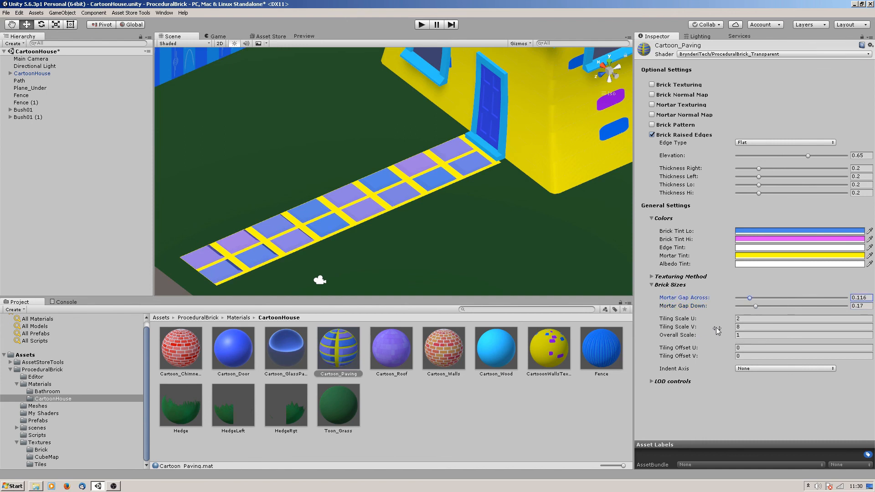
click(753, 256)
drag(89, 267, 9, 272)
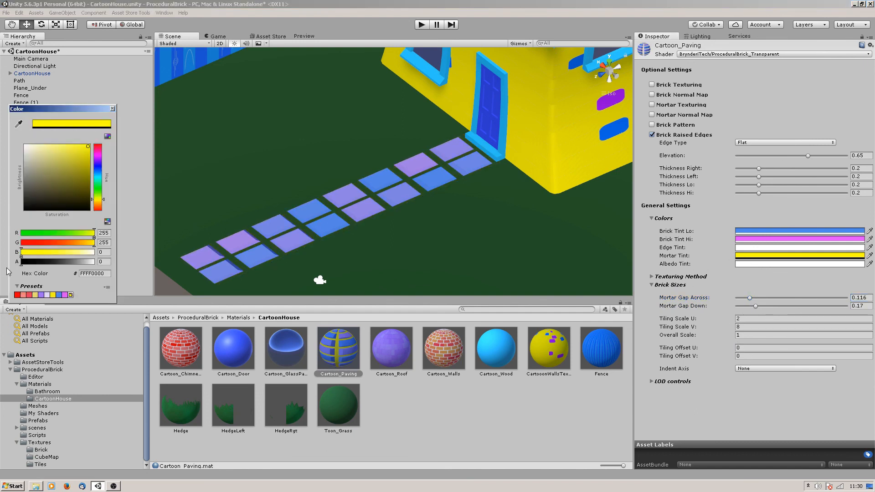
click(113, 108)
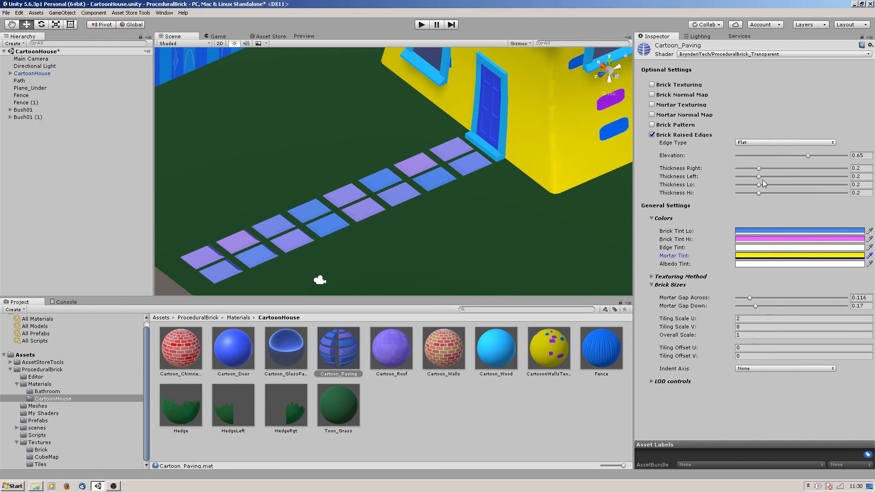
Set the raised edges' Elevation to 1 and their thickness to 0.158 Right, 0.15 Left, 0.15 Lo and 0.137 Hi.
drag(809, 156, 836, 155)
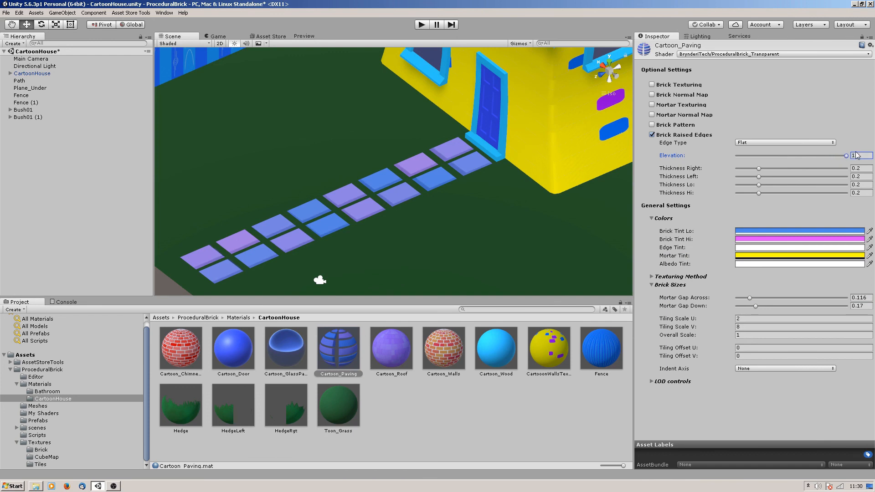
click(759, 185)
mouse_move(758, 184)
mouse_down()
mouse_move(746, 185)
mouse_move(744, 196)
mouse_move(755, 180)
mouse_move(749, 171)
mouse_move(754, 194)
mouse_up()
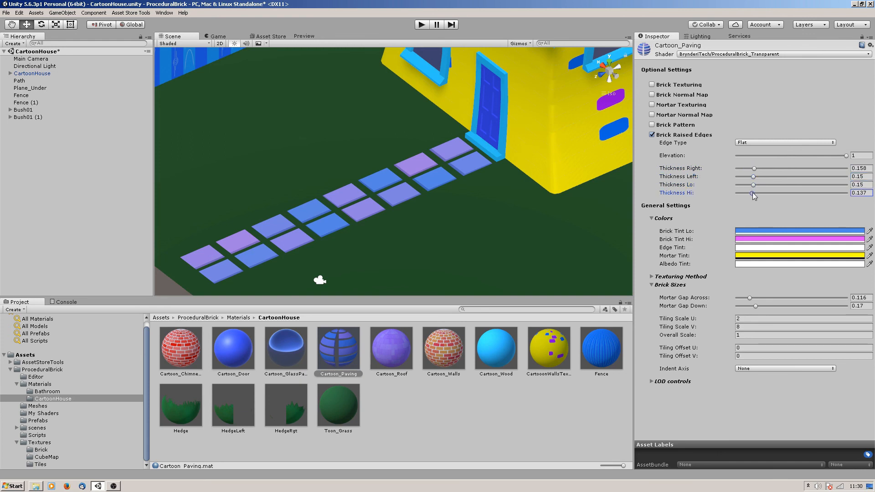
alt+drag(307, 225, 335, 221)
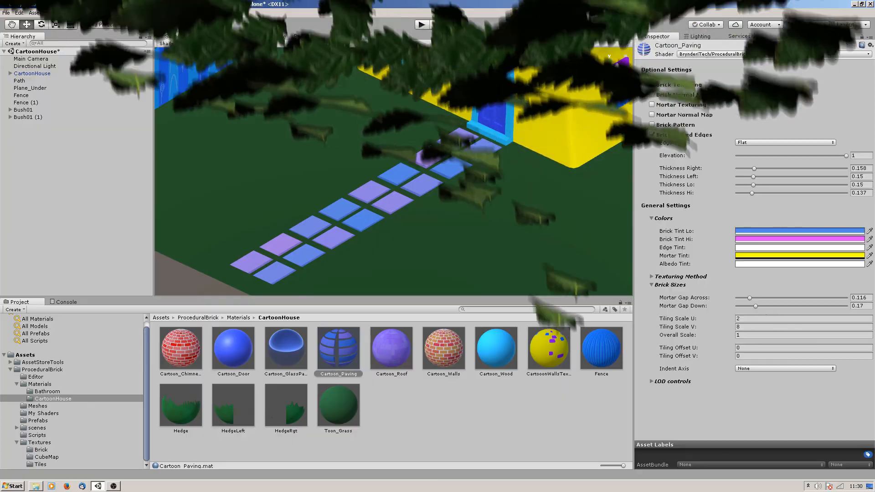